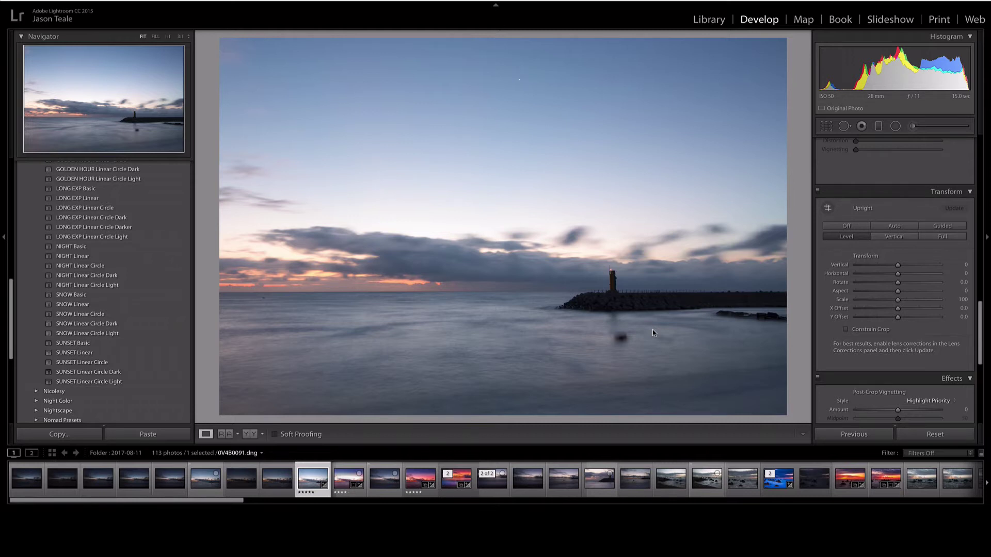
Open the jetty seascape in Luminar as an edited copy with its Lightroom adjustments
right_click(454, 307)
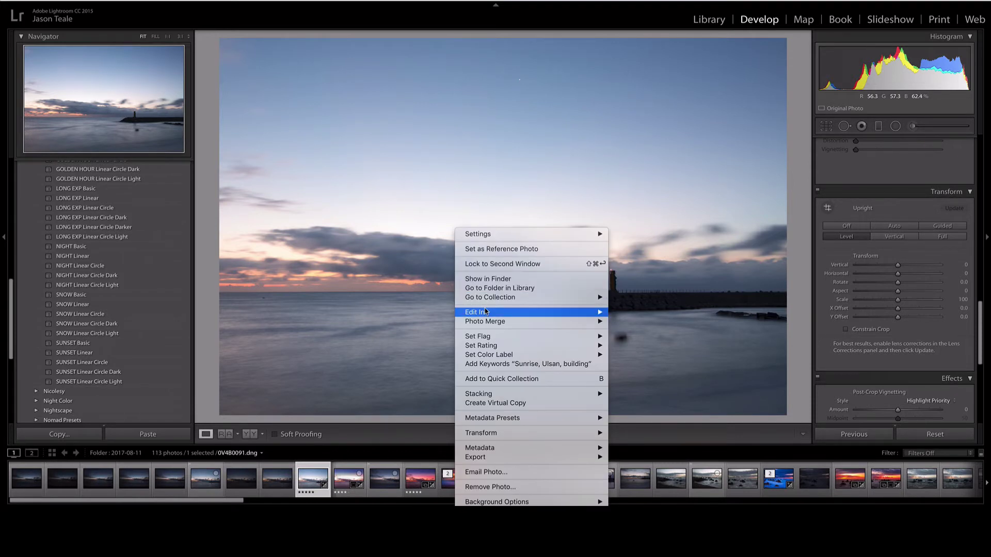
mouse_move(490, 313)
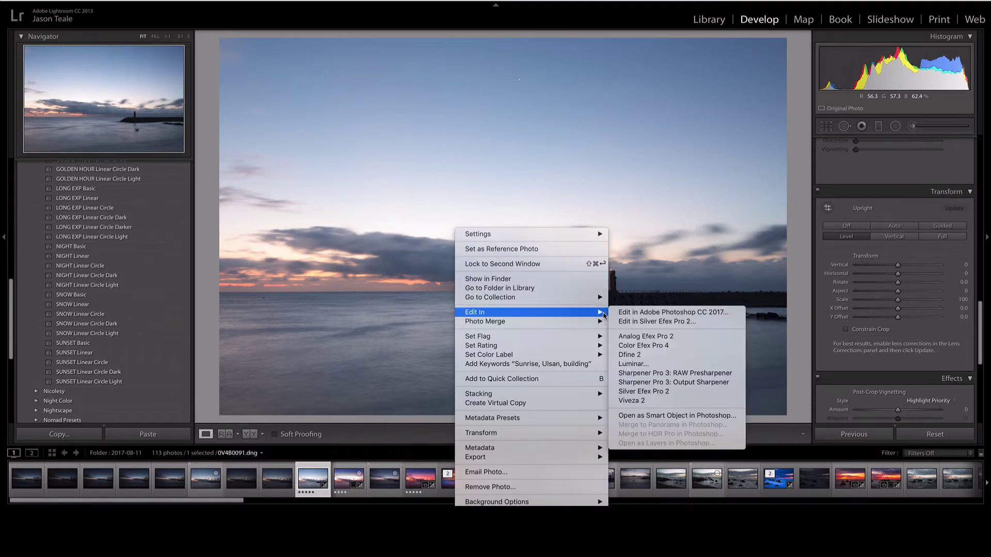
left_click(640, 364)
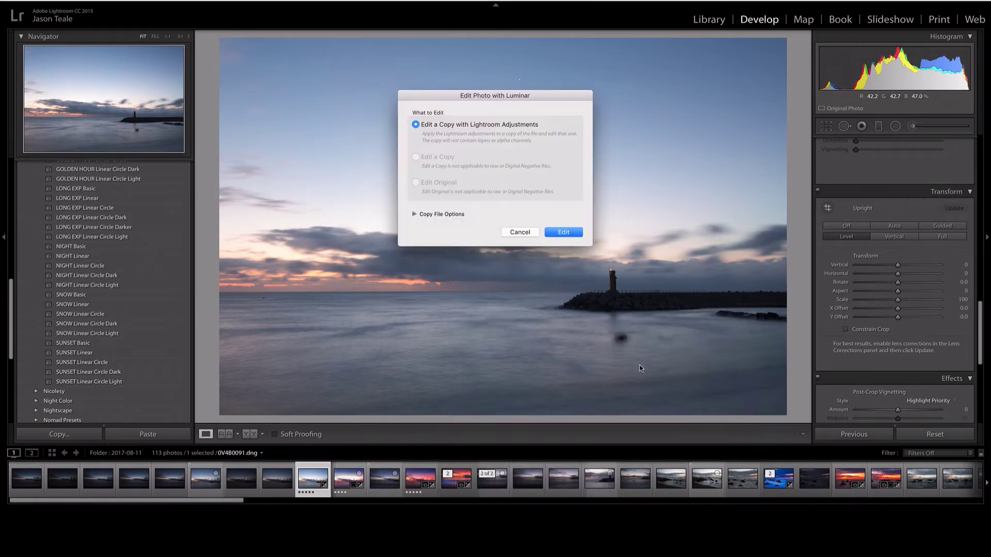
left_click(564, 233)
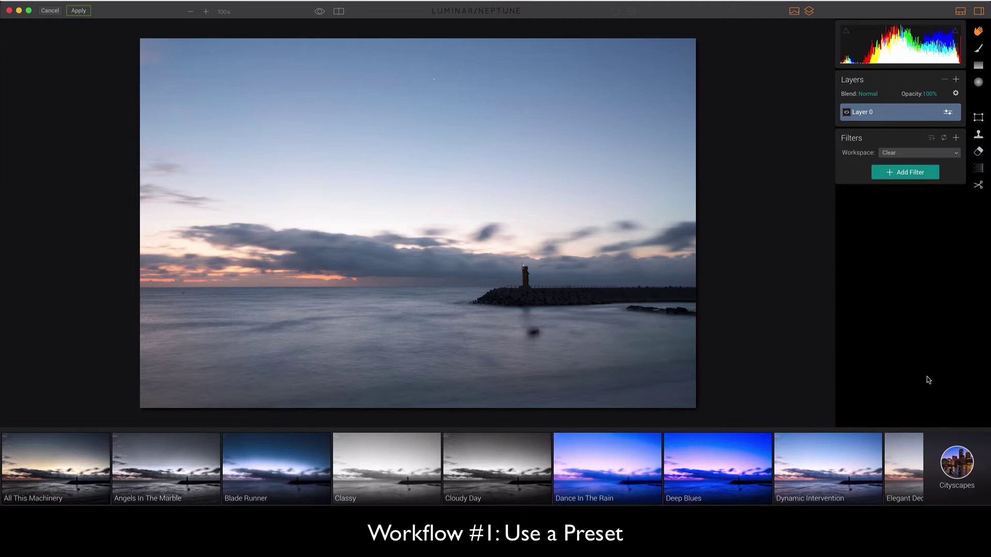
left_click(960, 460)
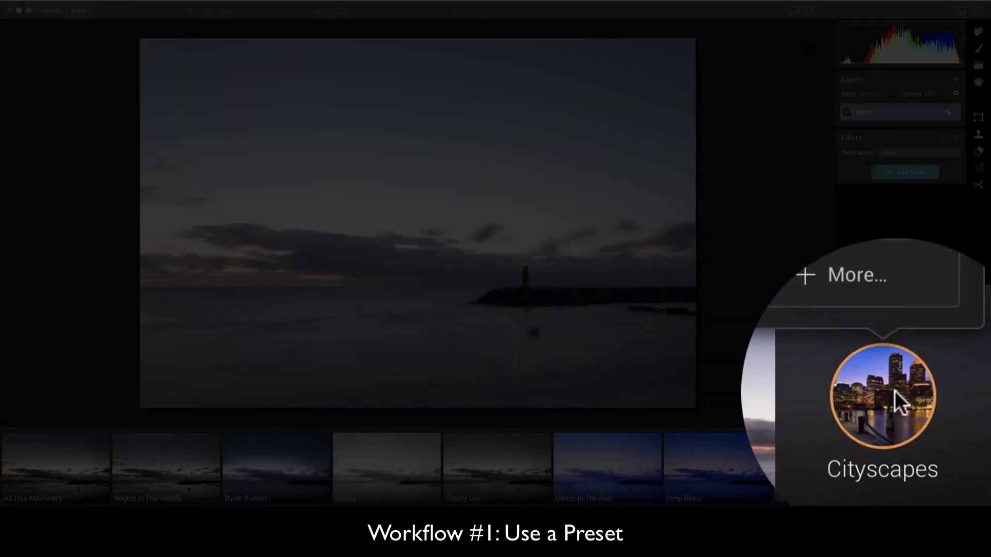
left_click(854, 275)
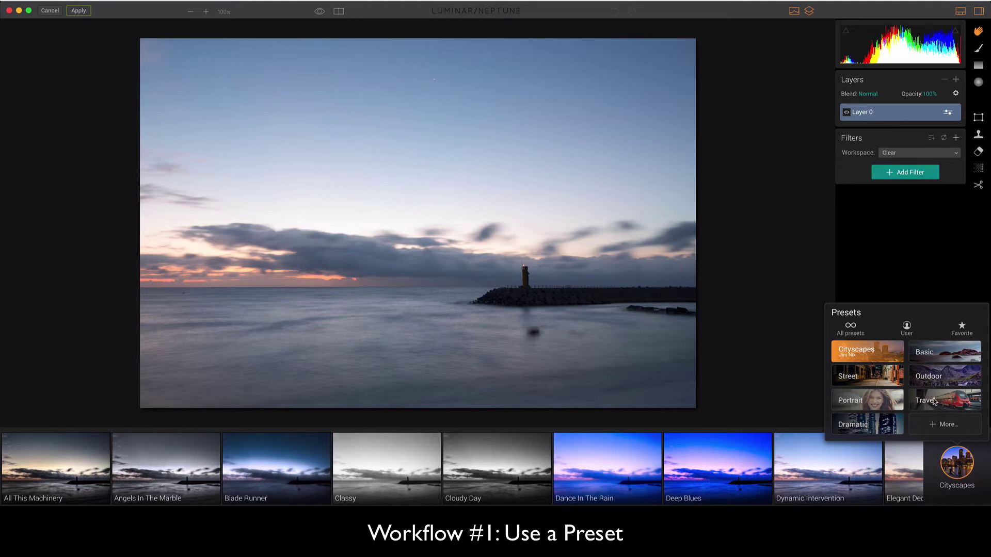
mouse_move(871, 360)
left_click(787, 355)
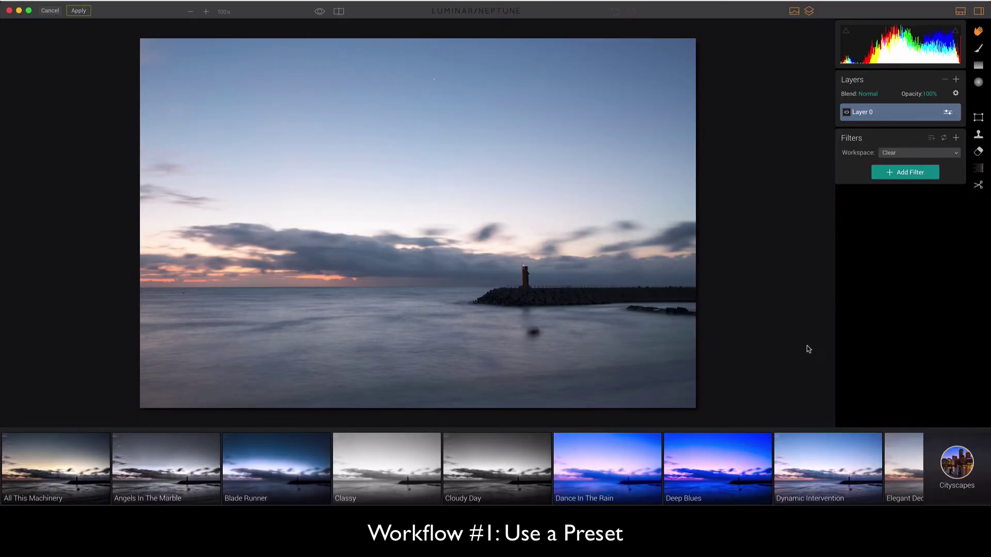
scroll(774, 473, "right", 10)
scroll(775, 473, "right", 10)
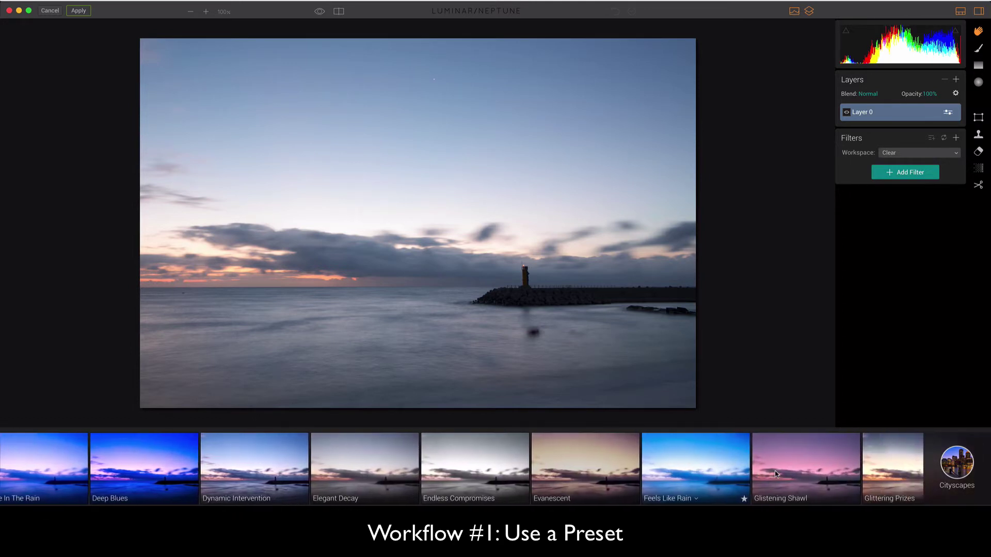
scroll(775, 474, "right", 8)
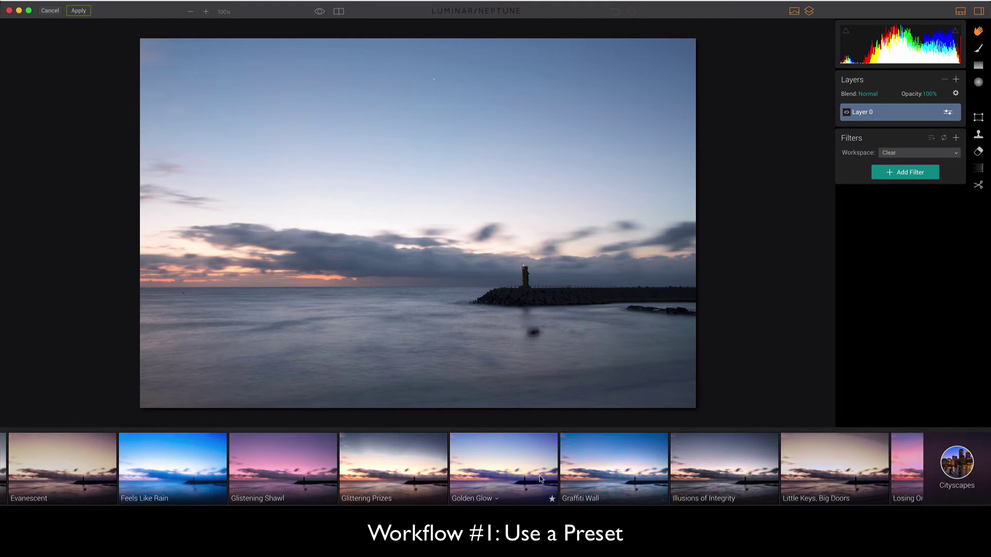
Try the Golden Glow preset, then apply Losing On The Swings instead
left_click(515, 486)
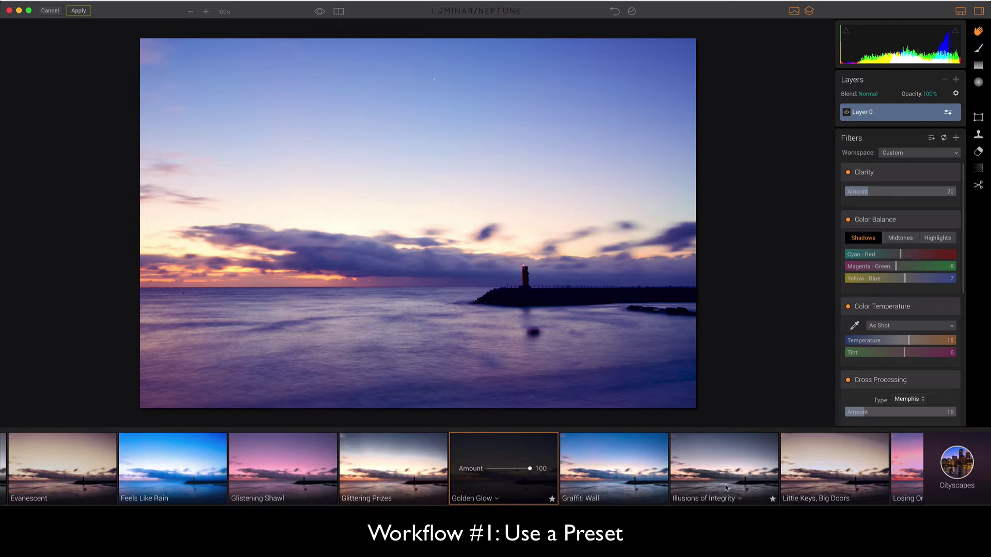
scroll(725, 482, "right", 5)
scroll(726, 481, "right", 6)
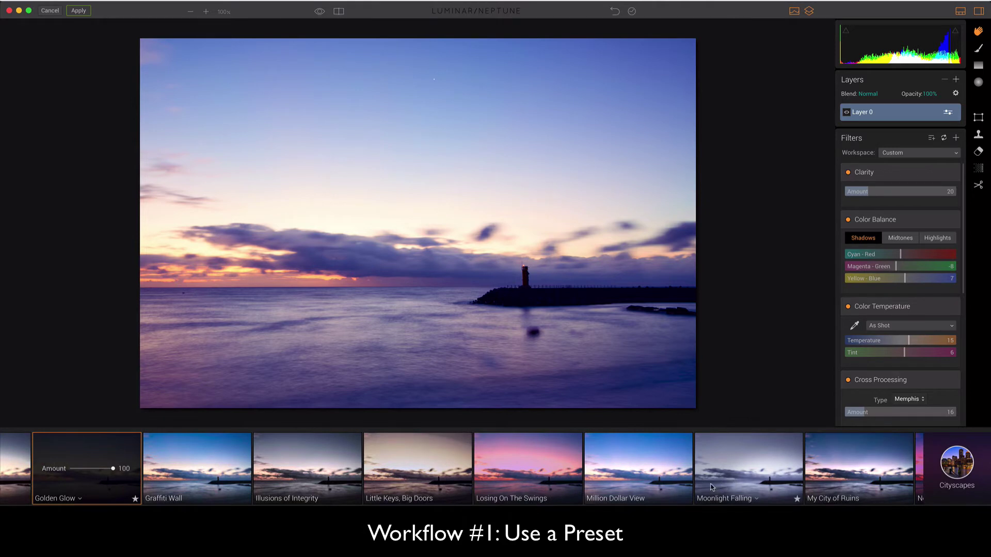
left_click(503, 485)
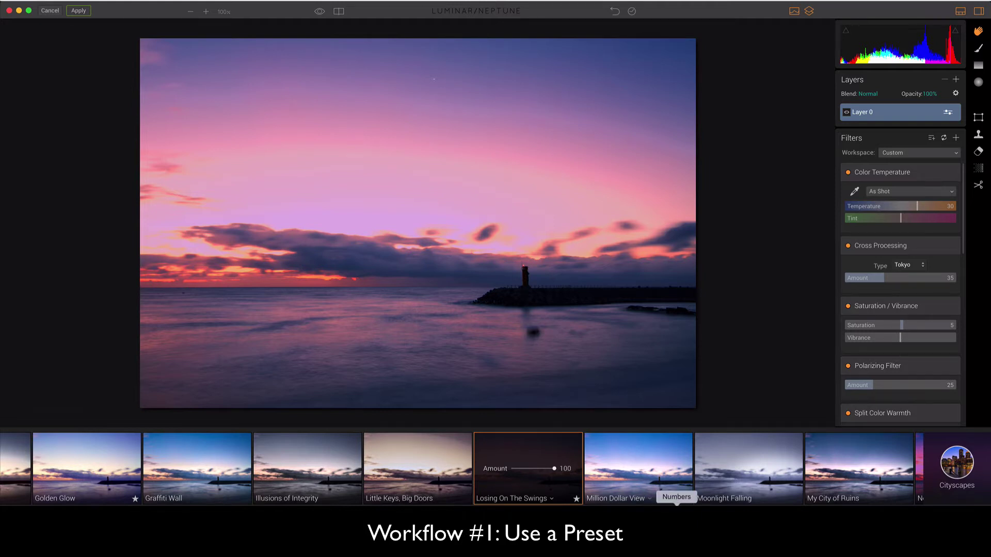
Review the added Polarizing, Split Color Warmth and HSL filters and browse the Cityscapes presets
scroll(914, 239, "down", 5)
scroll(914, 238, "down", 2)
scroll(793, 489, "right", 3)
scroll(793, 489, "right", 7)
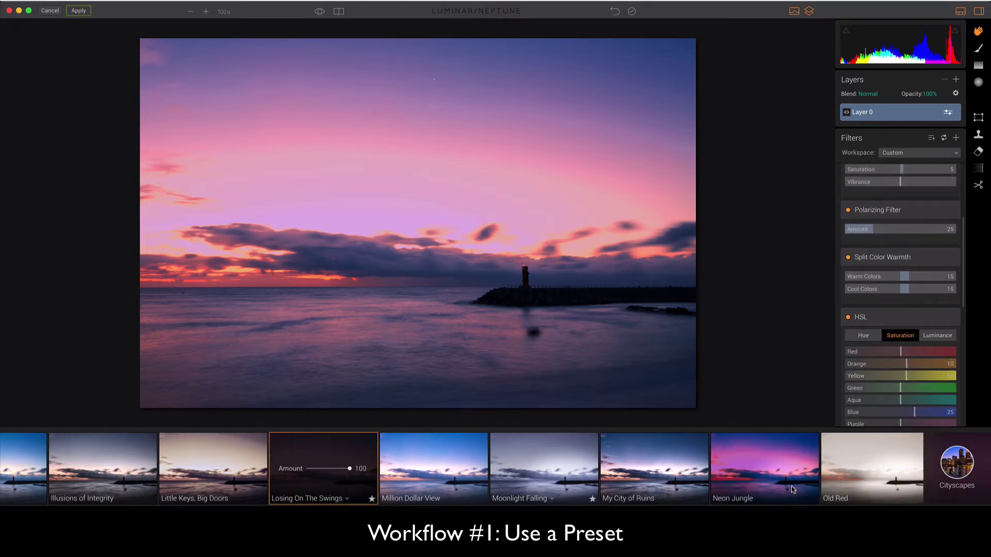
scroll(791, 486, "right", 4)
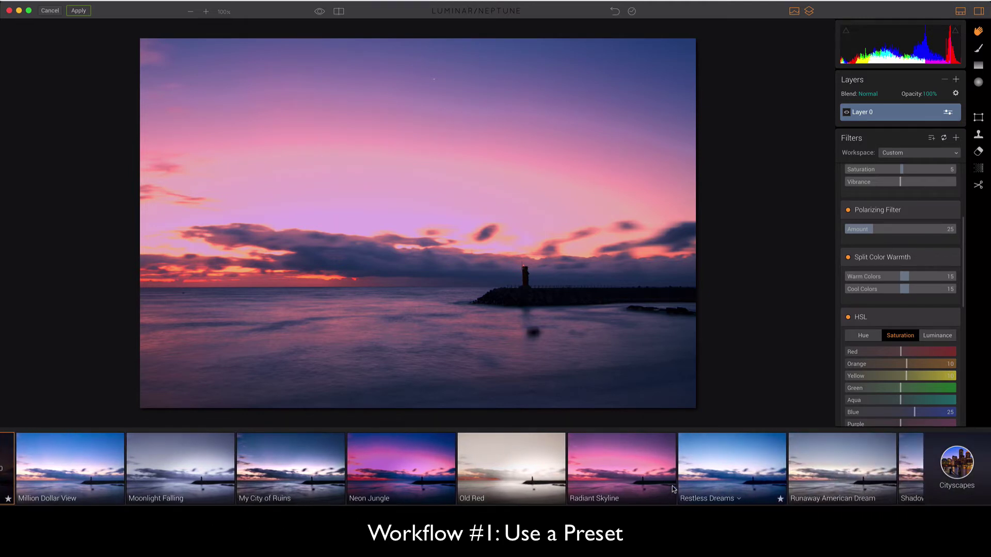
scroll(630, 485, "right", 5)
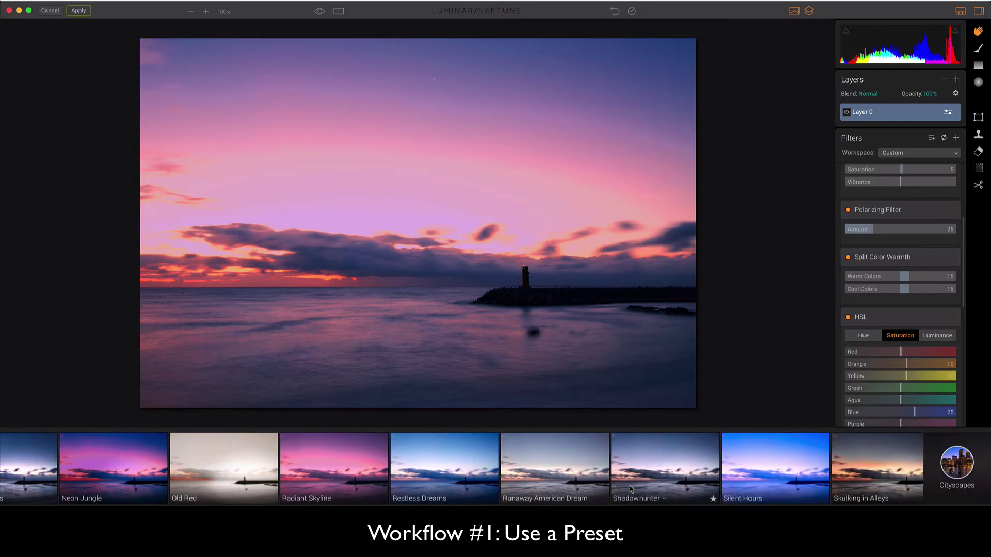
scroll(630, 485, "right", 4)
scroll(630, 485, "right", 4)
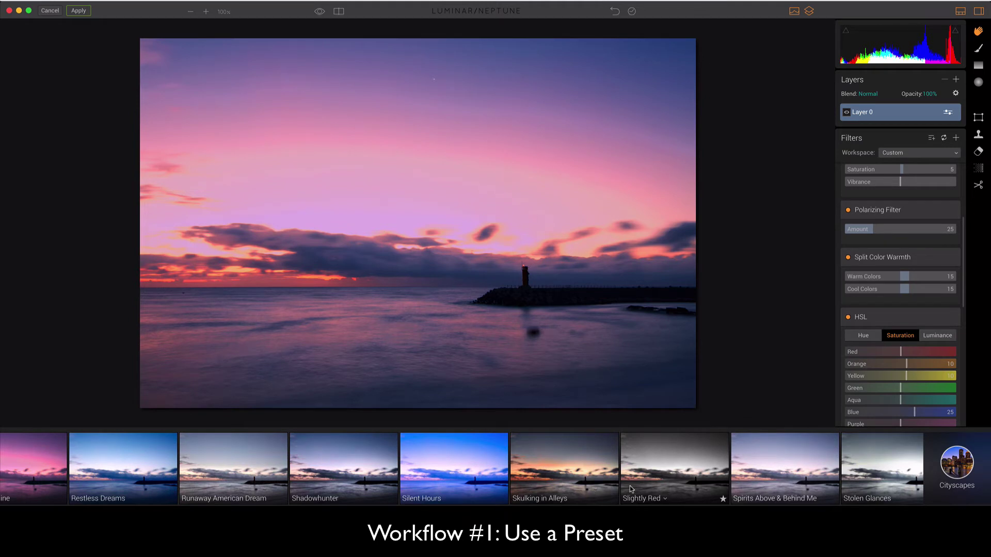
scroll(607, 470, "left", 1)
scroll(607, 471, "left", 9)
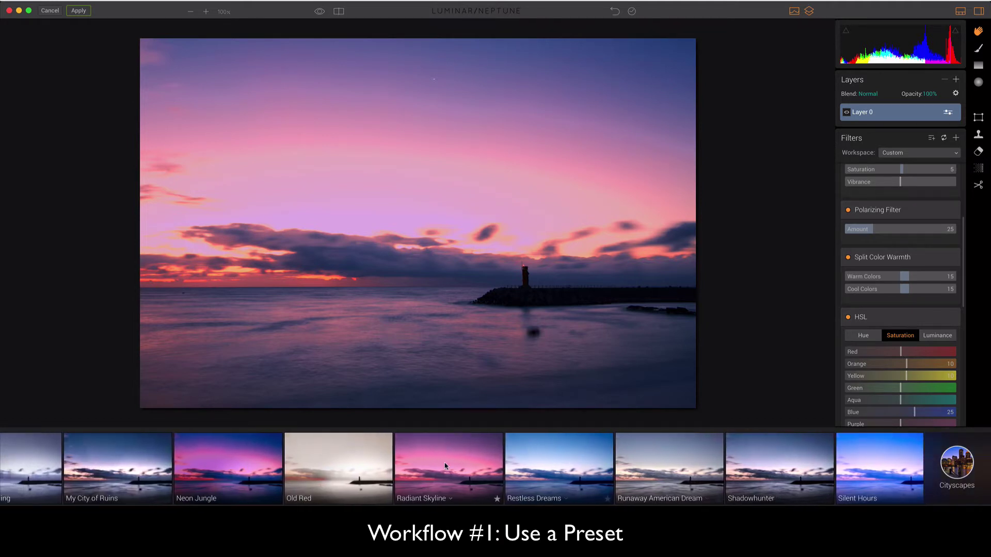
Apply the Radiant Skyline preset and scroll the filter stack down to Top & Bottom Lighting
left_click(441, 466)
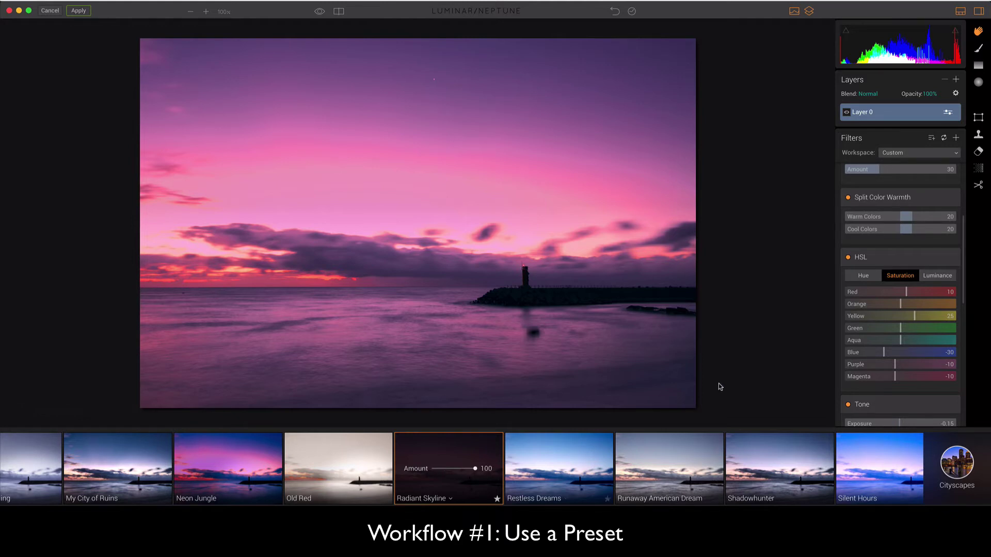
scroll(933, 396, "down", 10)
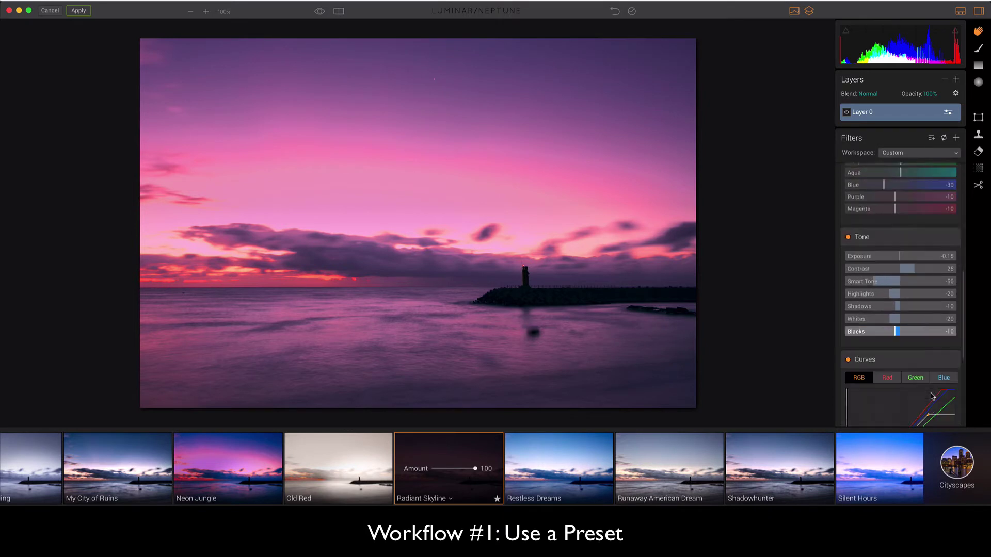
scroll(932, 396, "down", 6)
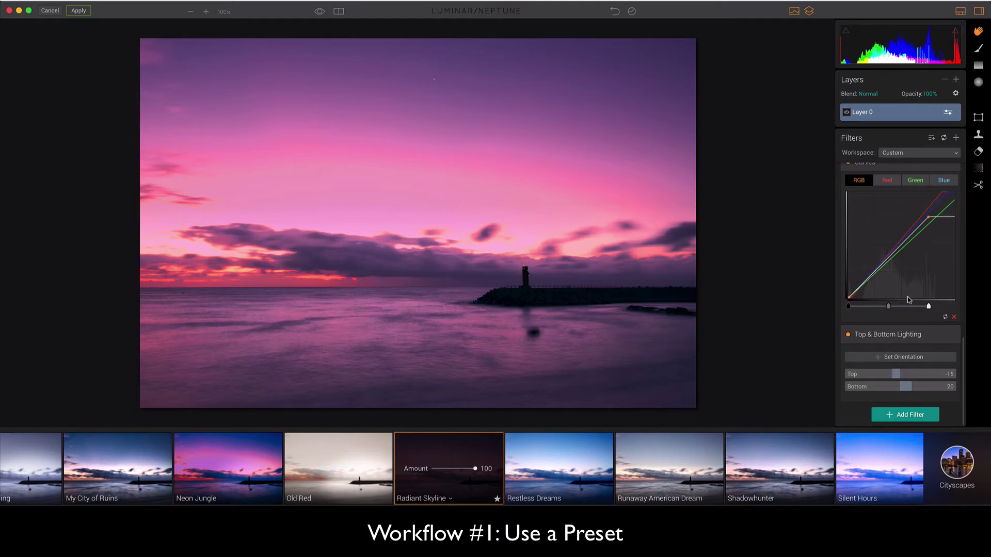
Move the Top & Bottom Lighting split to the horizon and strengthen the Polarizing Filter amount
left_click(894, 357)
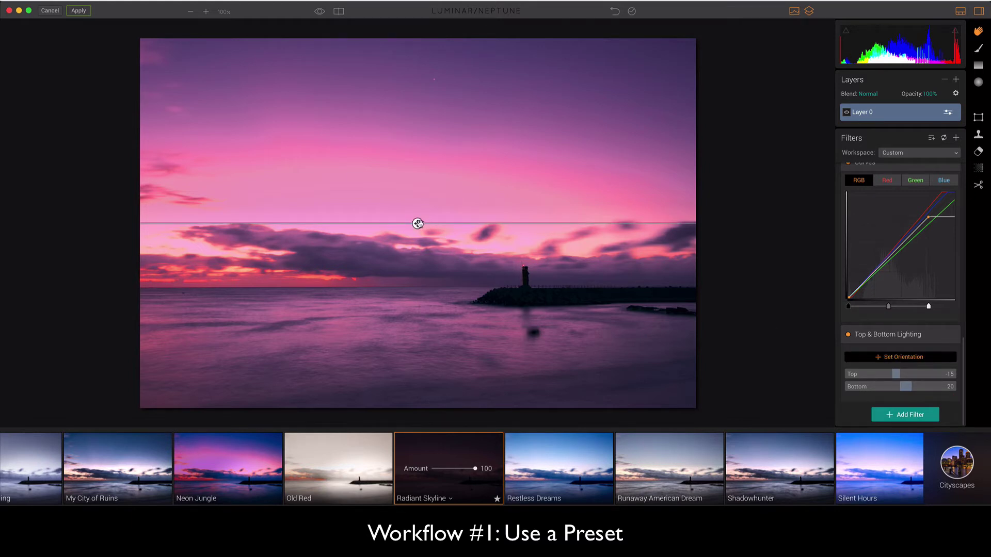
left_click_drag(418, 223, 418, 288)
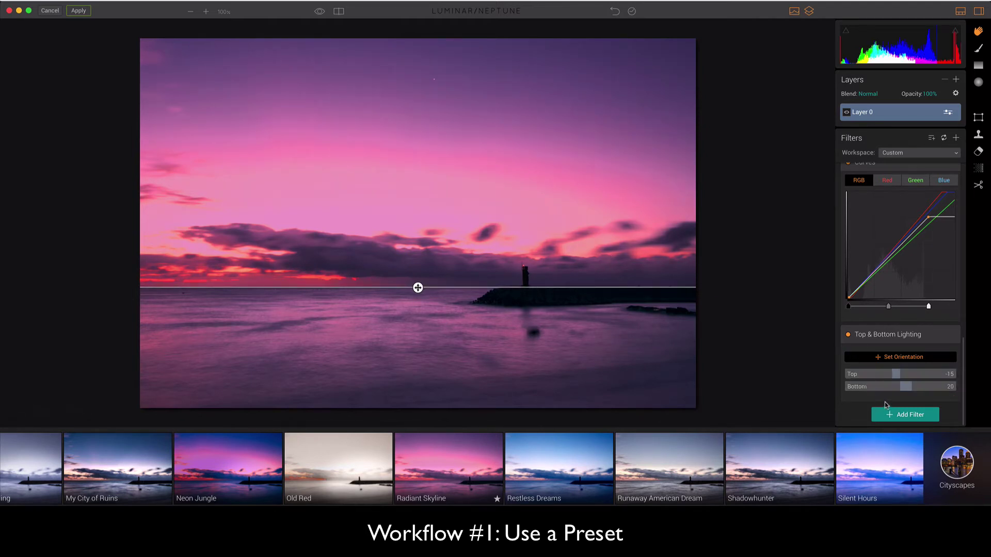
scroll(872, 361, "up", 4)
scroll(872, 361, "up", 8)
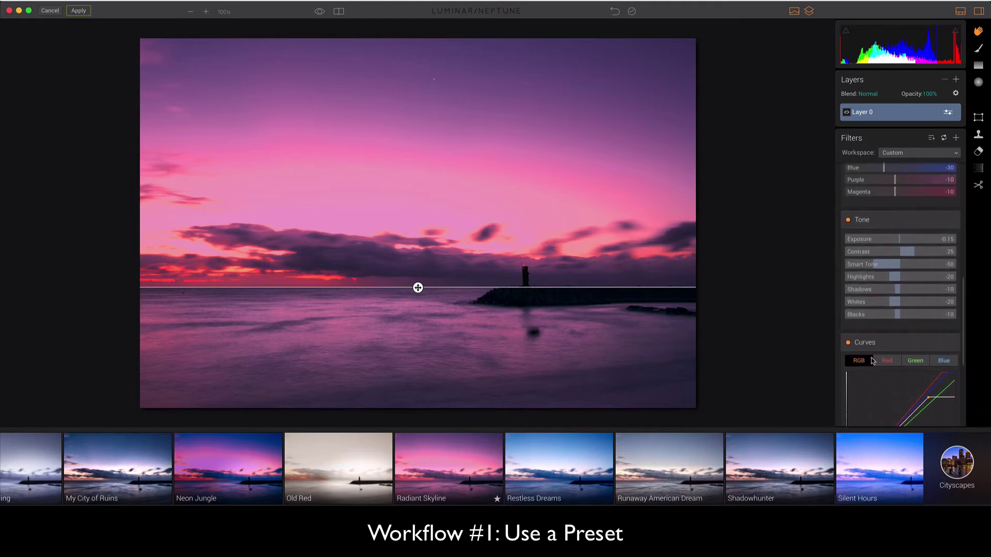
scroll(871, 360, "up", 7)
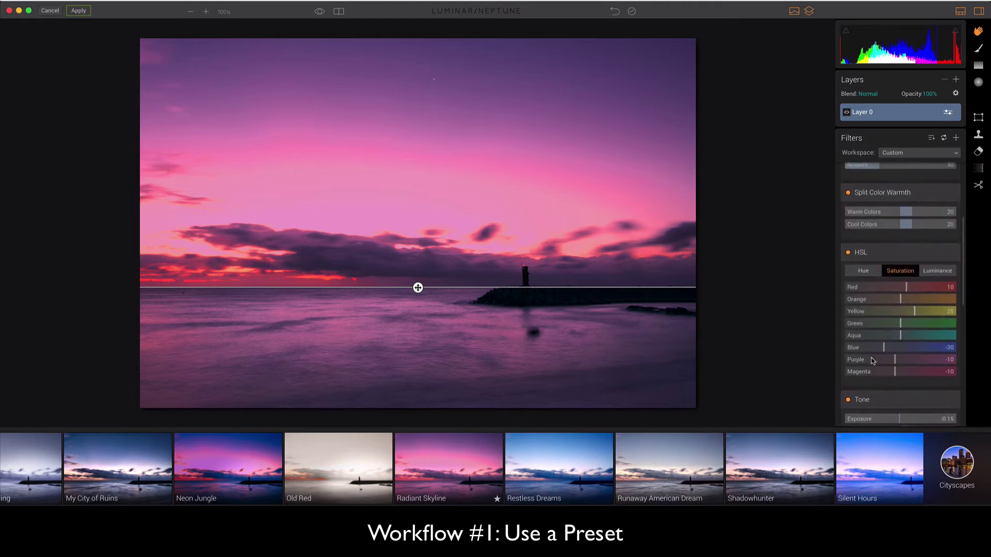
scroll(871, 358, "up", 6)
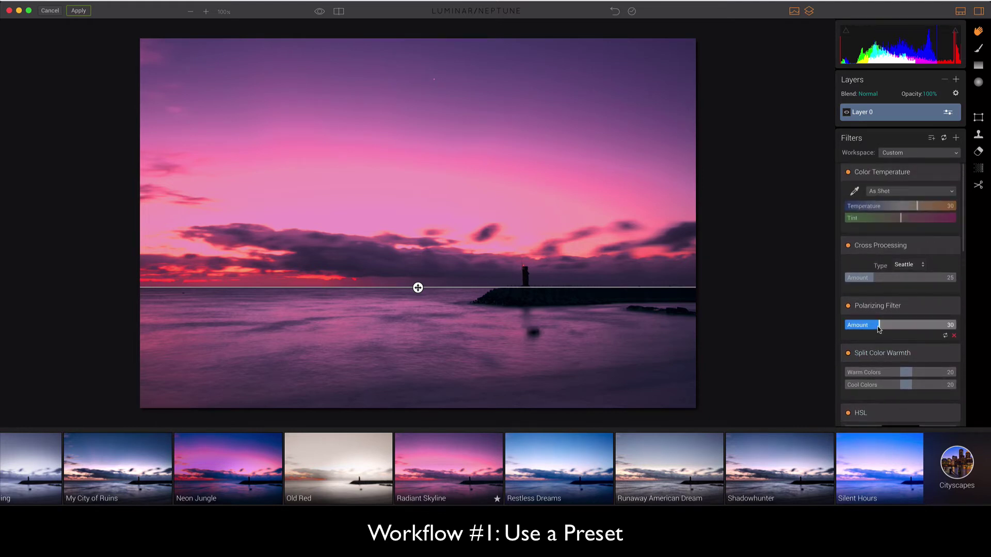
mouse_move(879, 329)
left_mouse_down()
mouse_move(895, 326)
mouse_move(878, 326)
left_mouse_up()
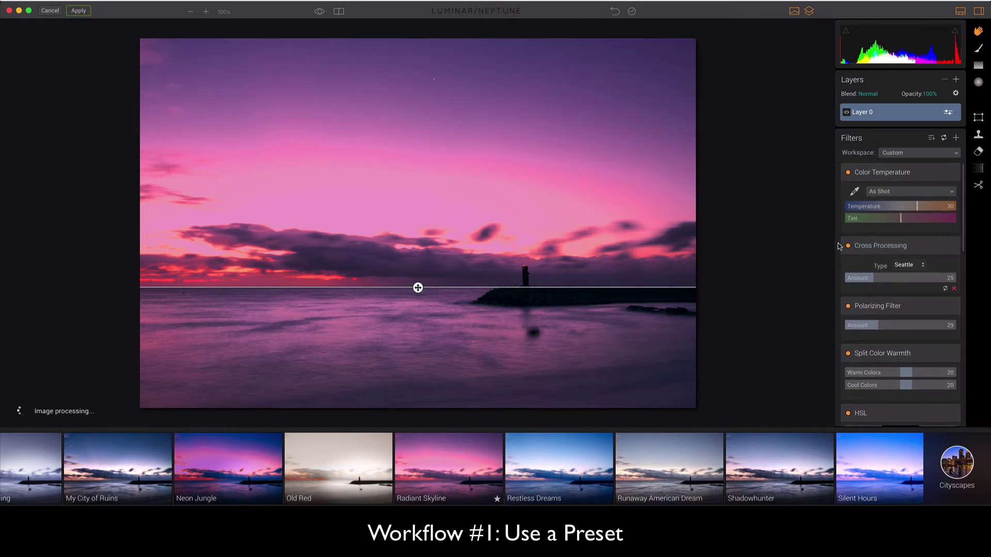
Raise Tone Exposure to -0.12 and turn off the Top & Bottom Lighting orientation guide
scroll(899, 259, "down", 3)
scroll(899, 259, "down", 12)
scroll(899, 259, "down", 1)
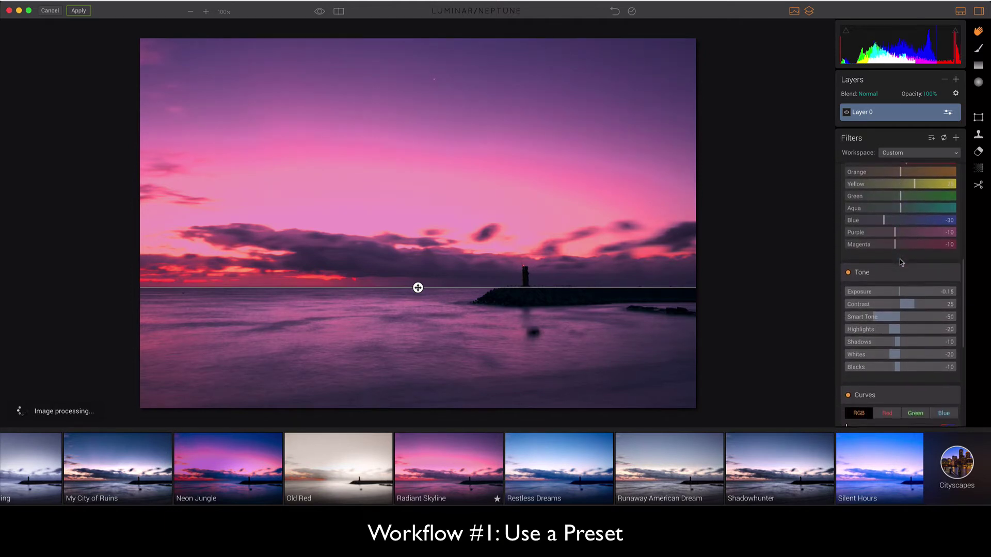
left_click(899, 288)
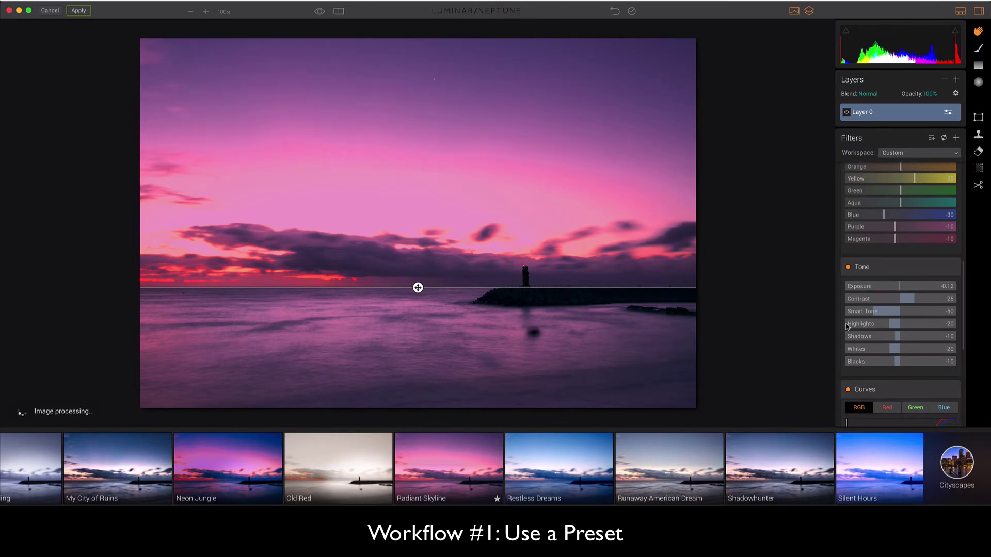
scroll(887, 330, "down", 10)
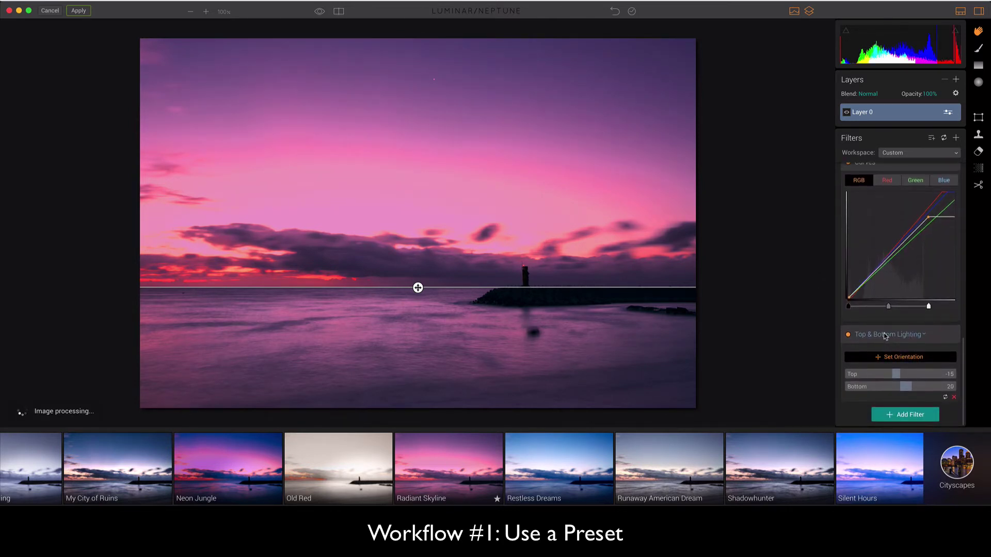
left_click(891, 359)
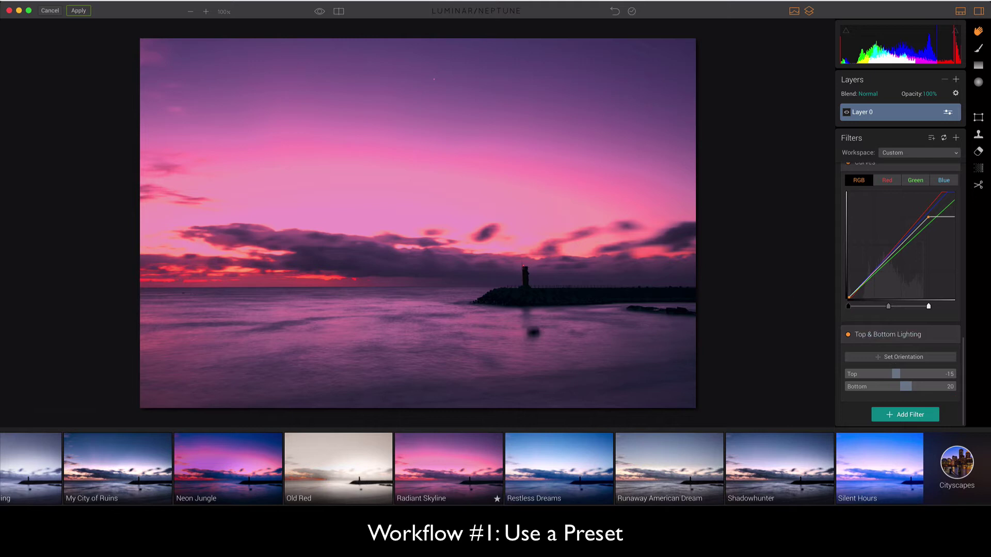
Apply the Radiant Skyline edit so the magenta seascape returns to Lightroom as a TIF
left_click(85, 11)
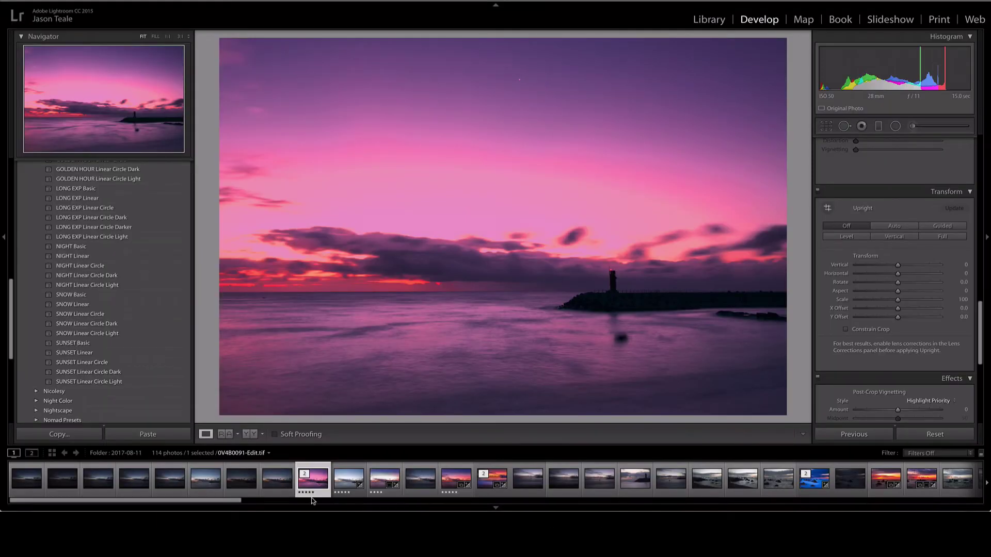
Select the original 0V480091.dng in the filmstrip and choose Edit In > Luminar
left_click(357, 495)
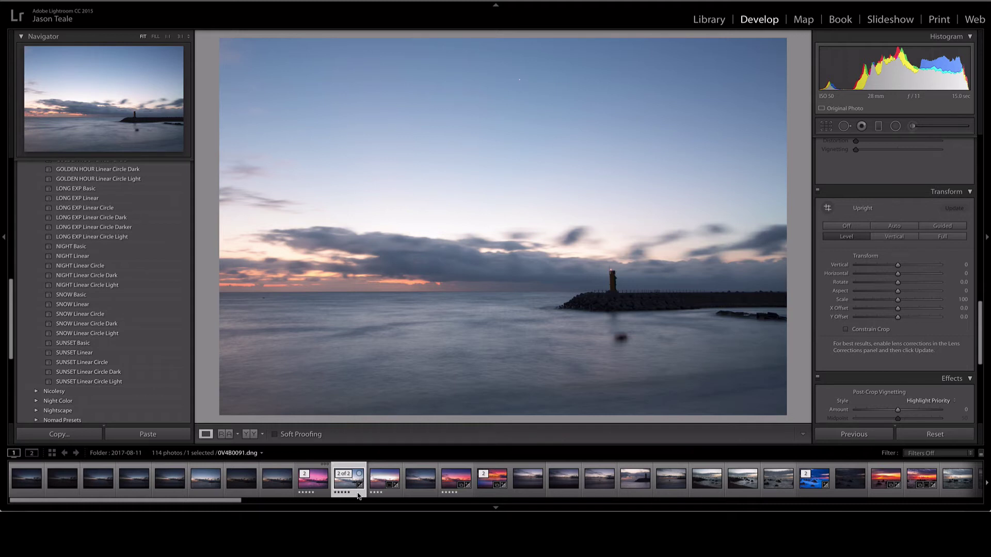
right_click(359, 496)
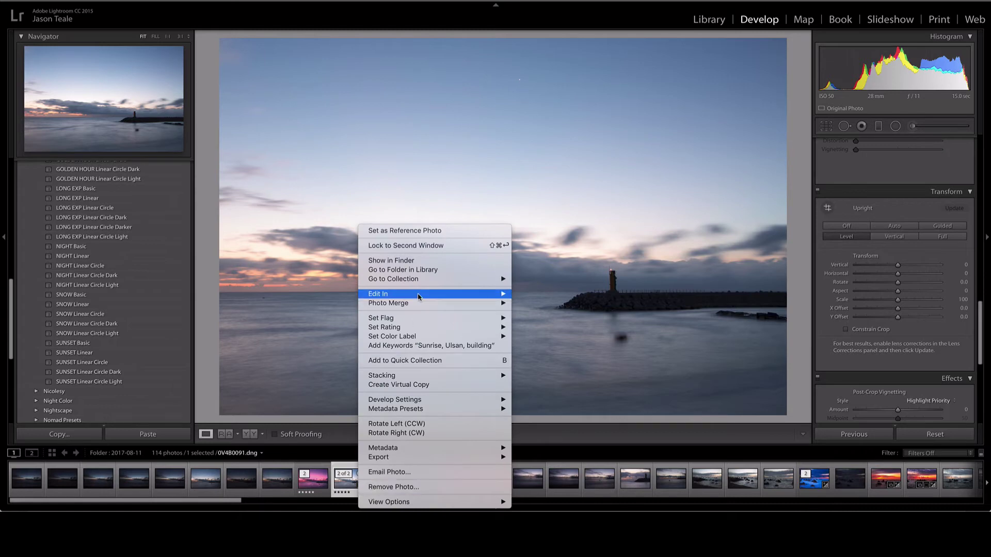
mouse_move(420, 295)
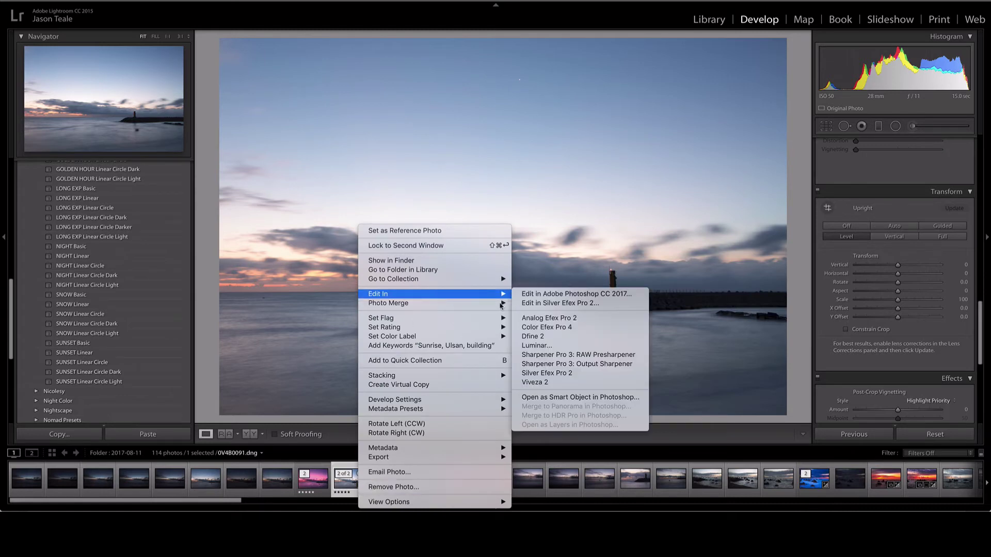
left_click(545, 346)
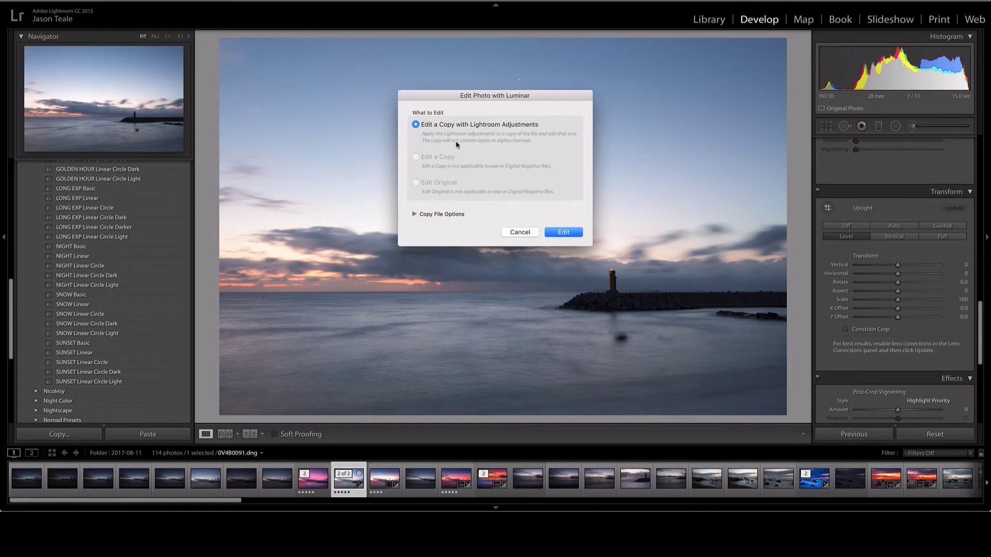
Confirm Edit a Copy with Lightroom Adjustments to open the original DNG in Luminar
left_click(569, 233)
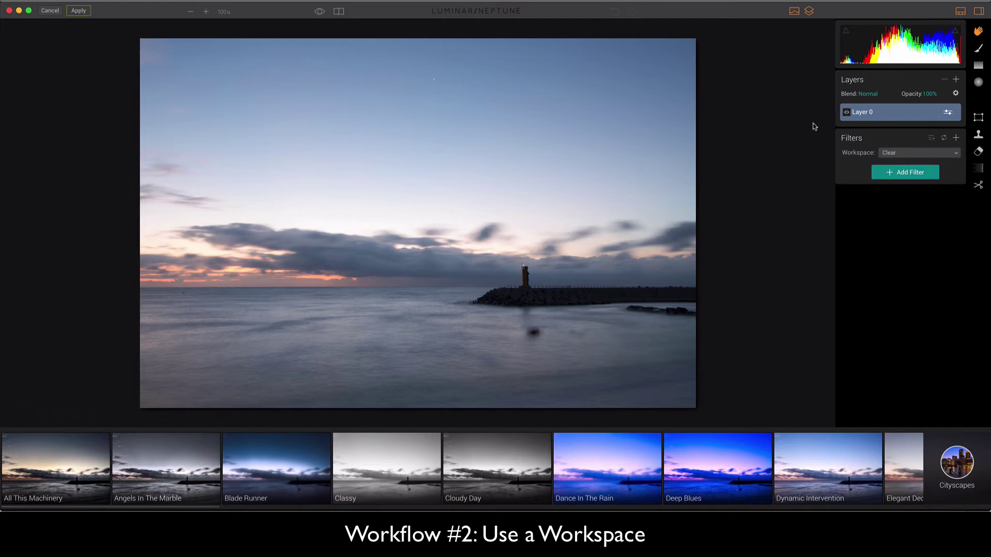
Change the Luminar workspace from Clear to Landscape
left_click(911, 154)
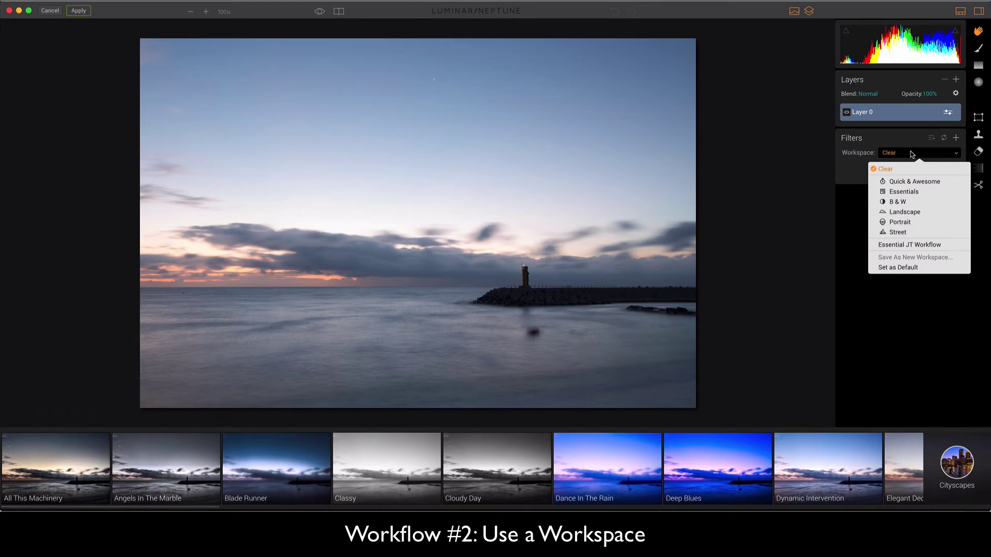
left_click(932, 211)
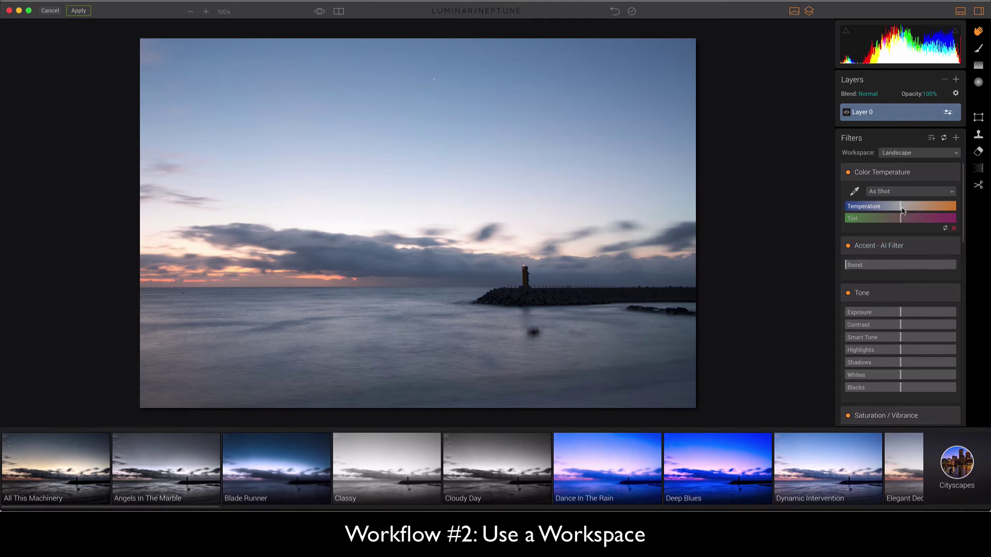
Set Temperature -14, Tint 35 and Accent - AI Filter Boost 35 for a purple cast
mouse_move(902, 210)
left_mouse_down()
mouse_move(893, 211)
mouse_move(920, 217)
left_mouse_up()
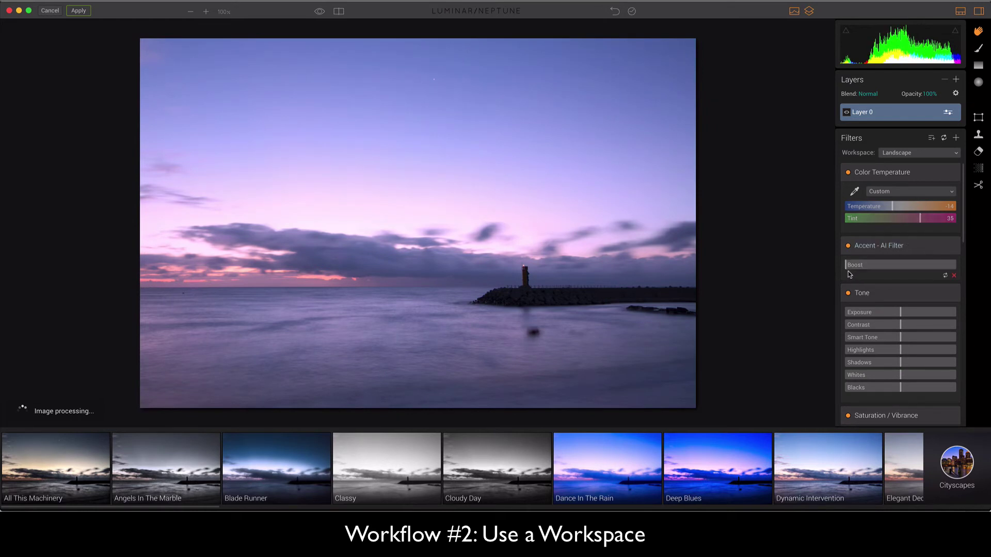
scroll(887, 263, "down", 1)
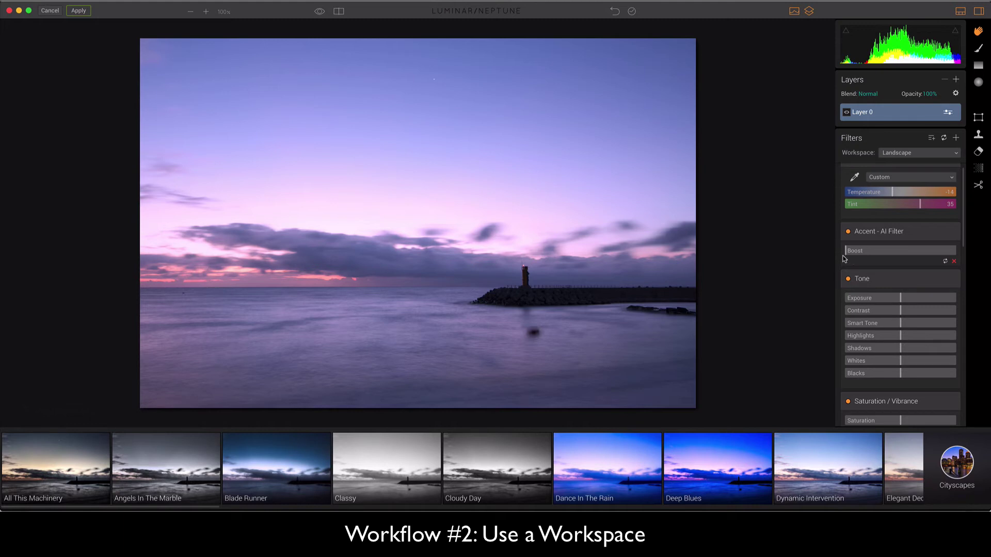
left_click_drag(847, 253, 885, 253)
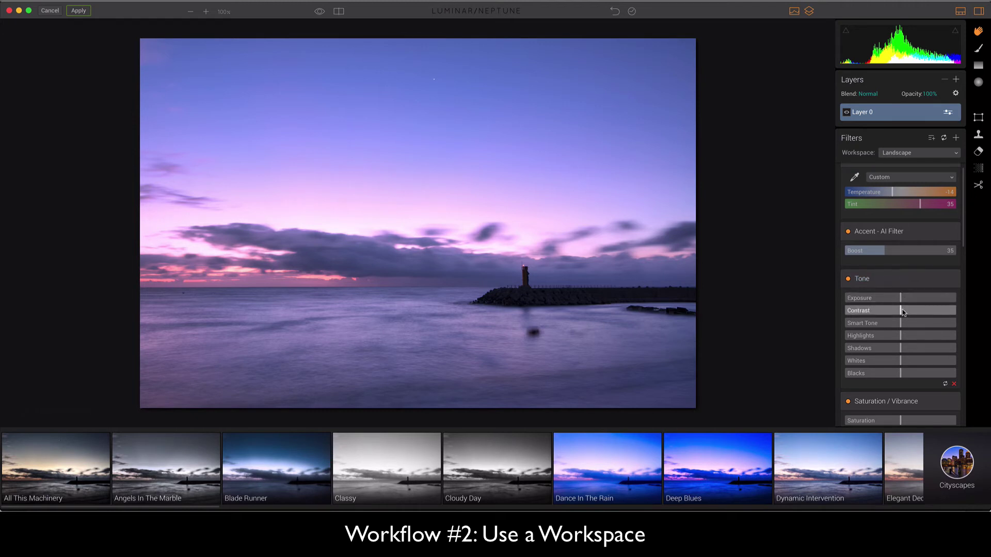
Drag the Tone sliders to Contrast 14, Smart Tone 27, Highlights -62 and Shadows -19
left_click_drag(902, 309, 909, 311)
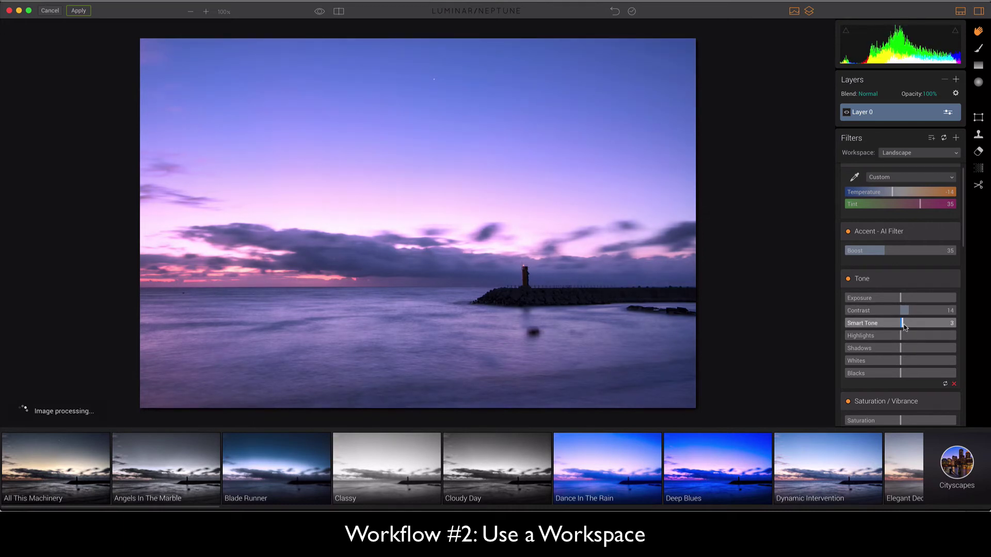
left_click_drag(904, 324, 916, 325)
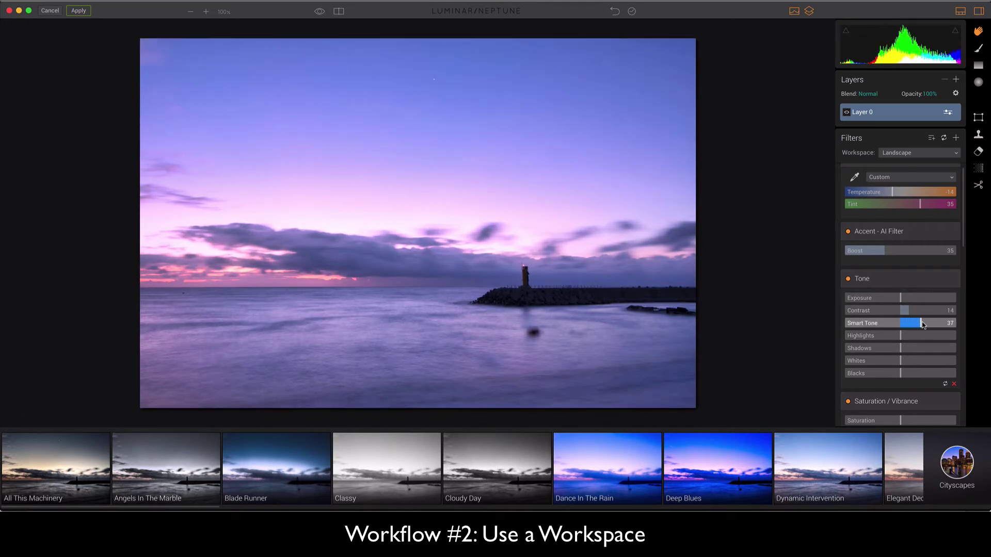
left_click_drag(923, 324, 917, 325)
scroll(909, 327, "down", 2)
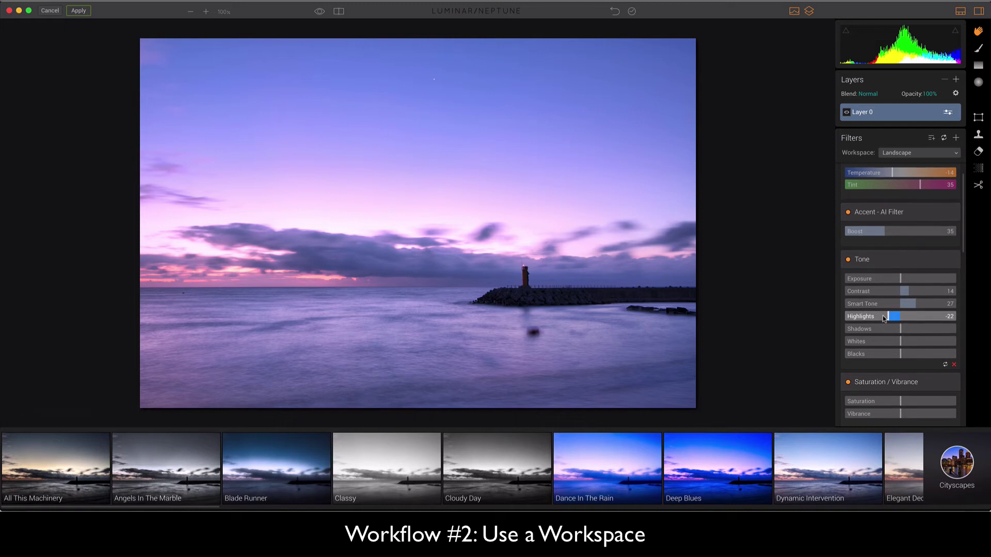
left_click_drag(878, 316, 891, 332)
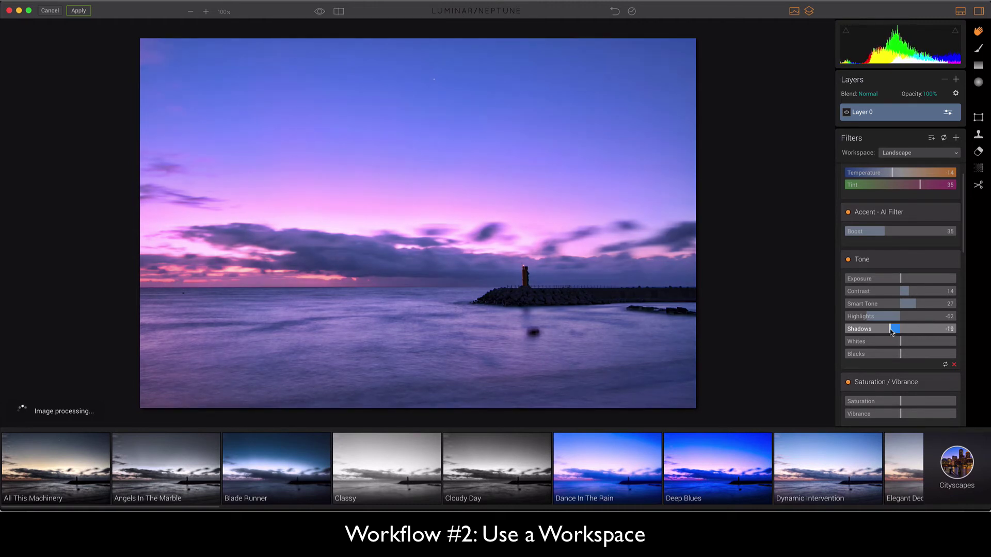
Raise the Saturation / Vibrance filter to Saturation 12 and Vibrance 8
scroll(907, 341, "down", 3)
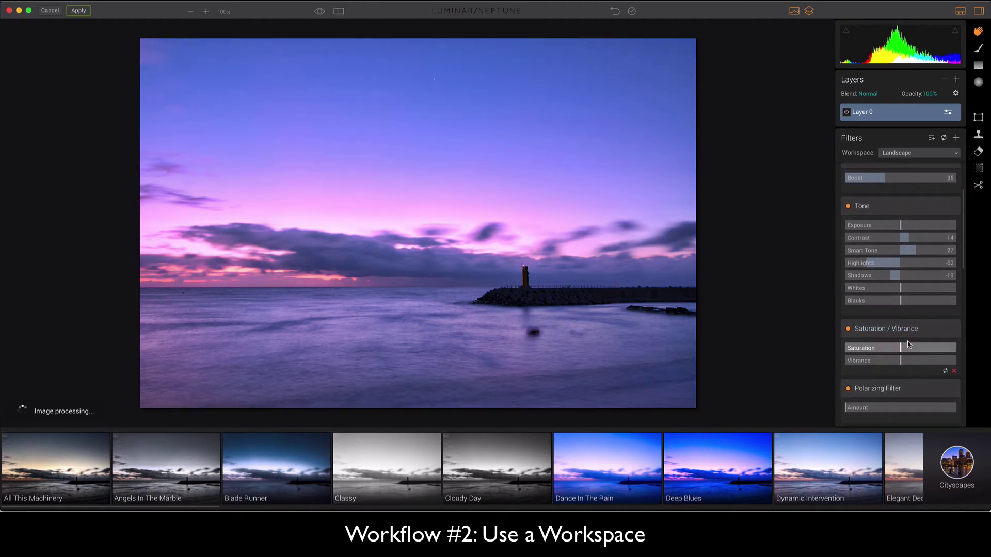
scroll(900, 349, "down", 2)
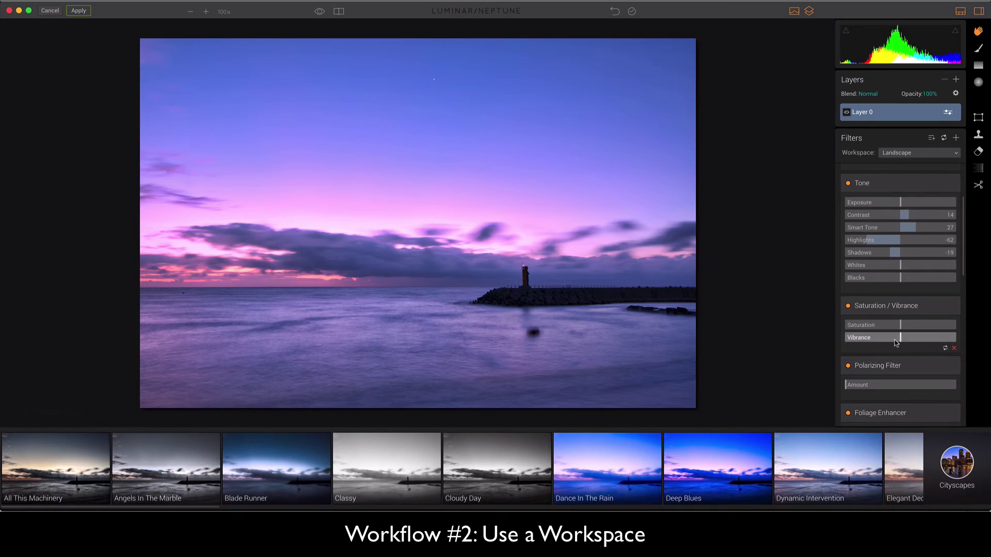
left_click_drag(900, 326, 905, 337)
Set the Polarizing Filter Amount to 22 to deepen the dusk sky
scroll(905, 338, "down", 1)
scroll(907, 338, "down", 3)
left_click_drag(846, 331, 872, 330)
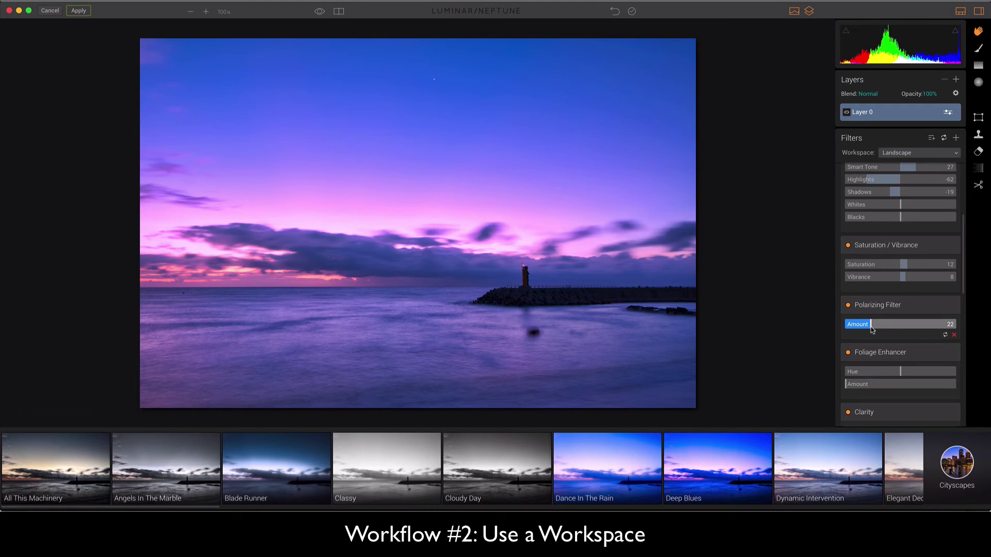
scroll(871, 330, "down", 4)
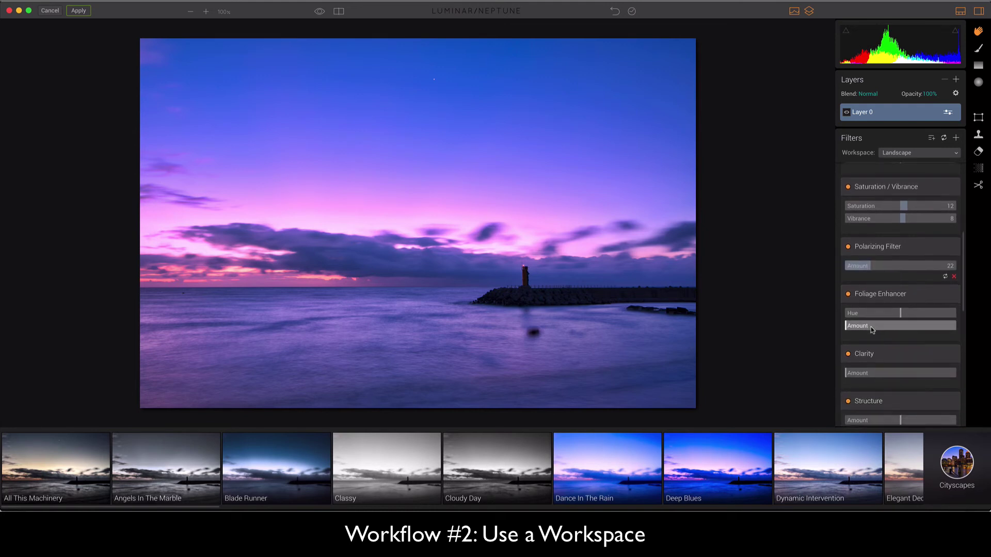
scroll(871, 330, "down", 1)
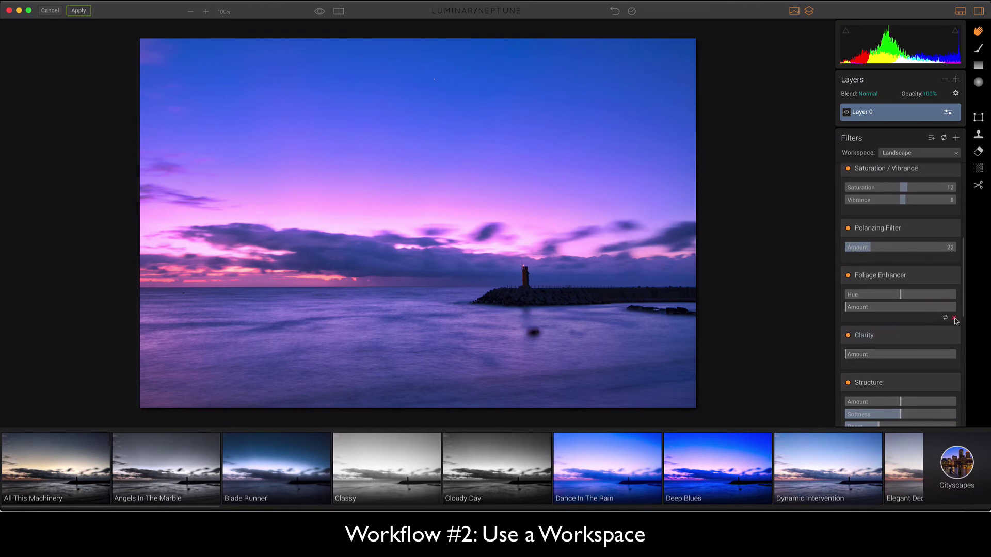
Remove the Foliage Enhancer filter and set Clarity Amount 7 and Structure Amount 4
left_click(953, 317)
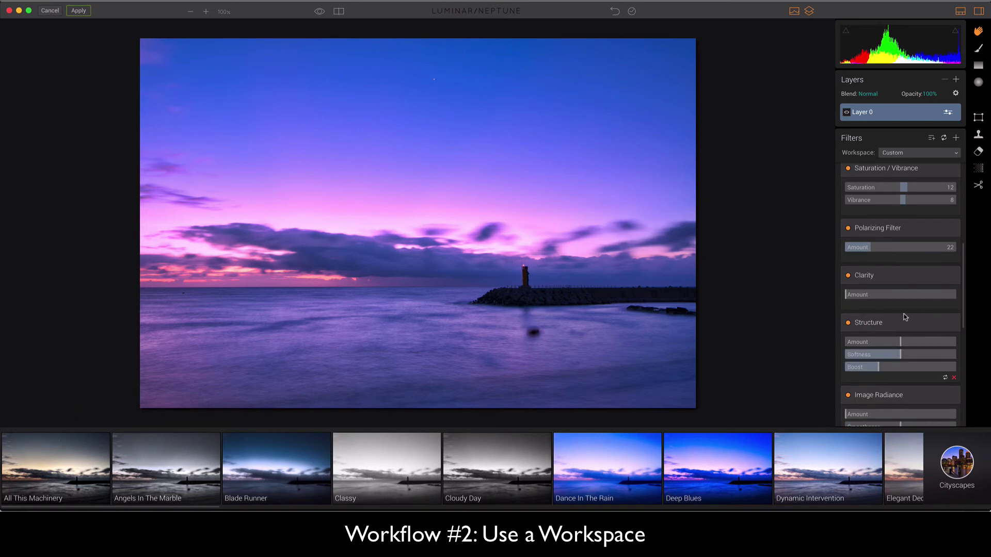
left_click(849, 294)
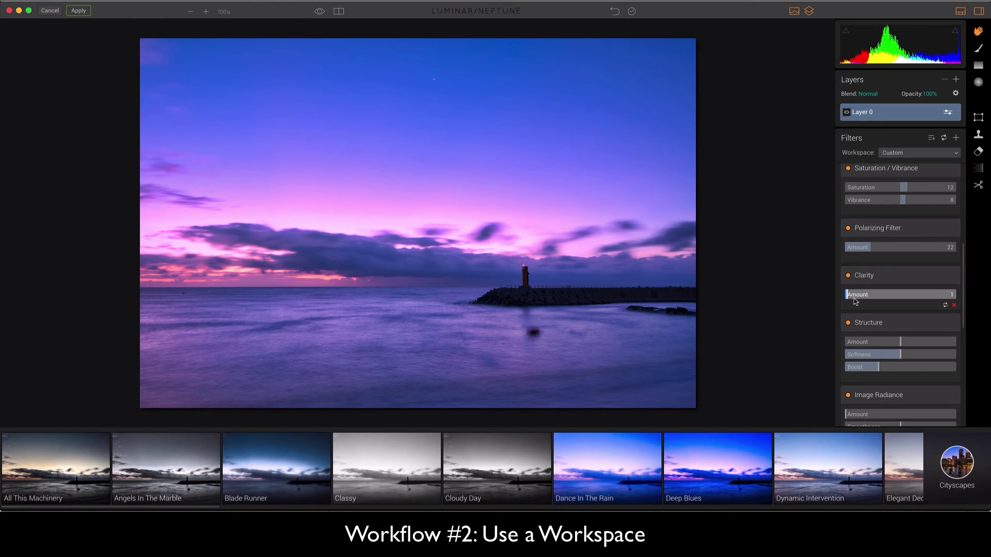
left_click_drag(854, 299, 852, 295)
scroll(892, 324, "down", 1)
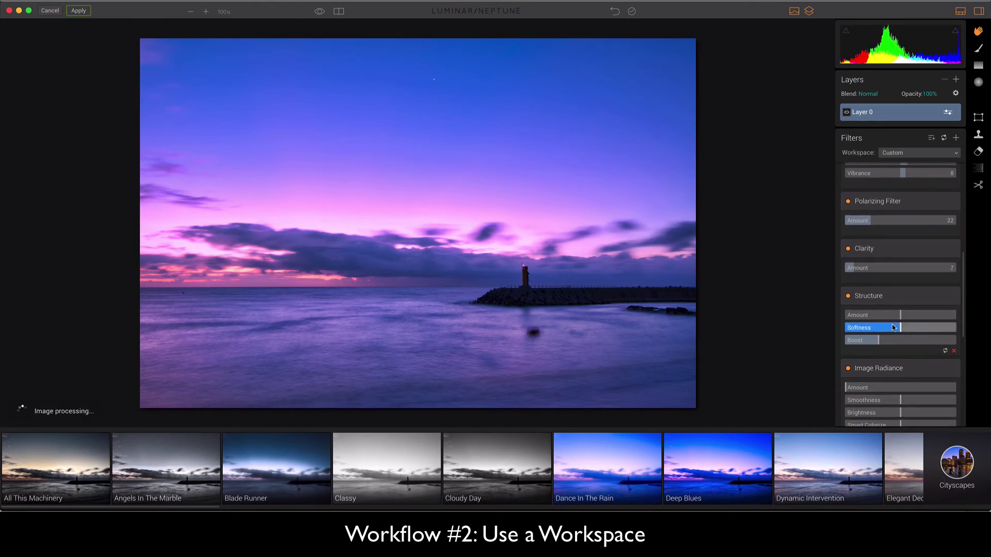
scroll(893, 325, "down", 1)
left_click(902, 296)
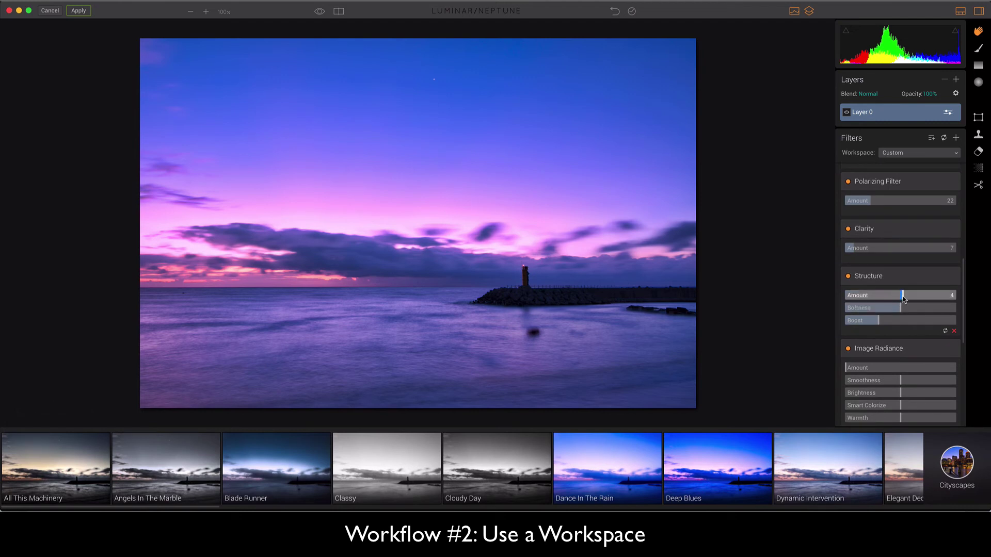
Set Image Radiance Amount to 5 and Smart Colorize to 3
scroll(893, 338, "down", 2)
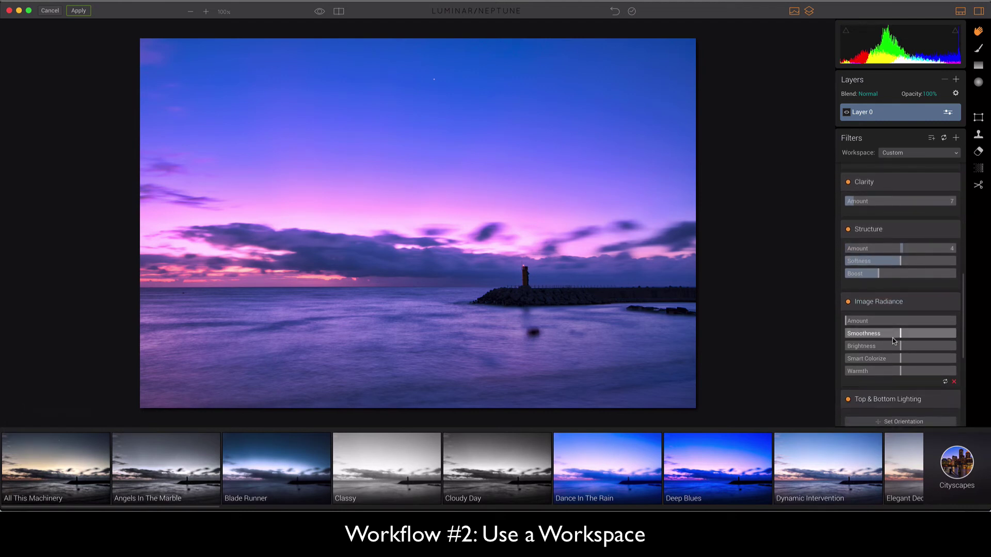
scroll(891, 338, "down", 2)
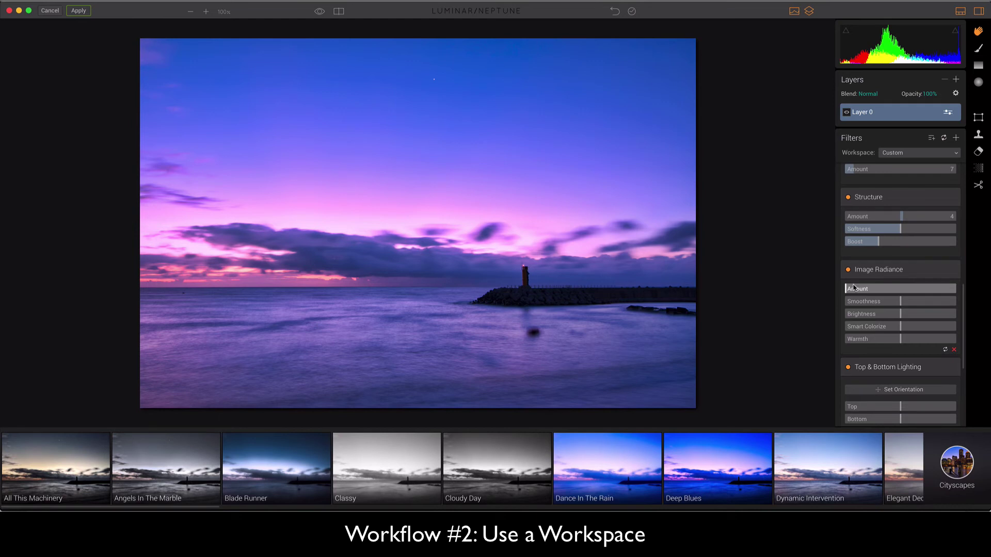
mouse_move(854, 290)
left_mouse_down()
mouse_move(896, 291)
mouse_move(853, 290)
left_mouse_up()
scroll(893, 311, "down", 2)
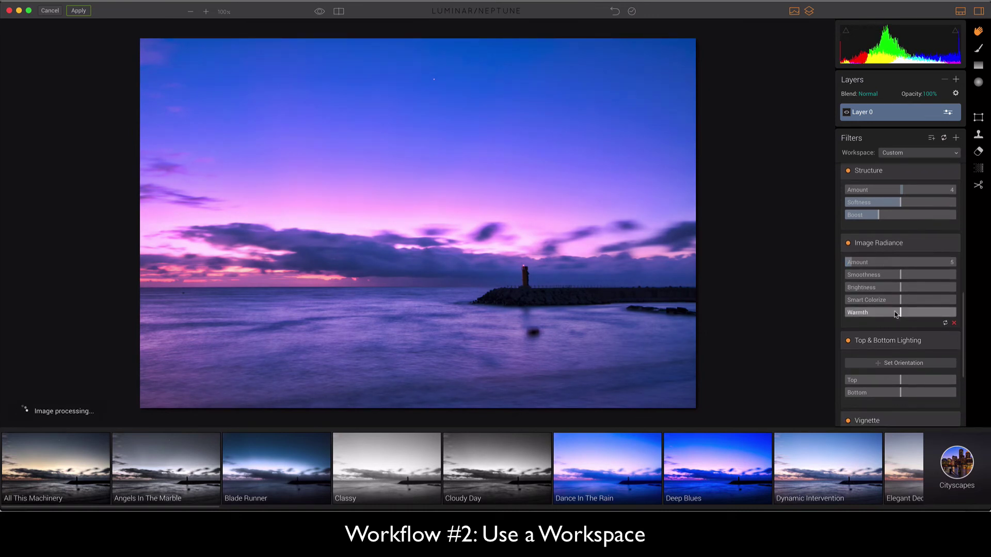
left_click_drag(903, 304, 901, 316)
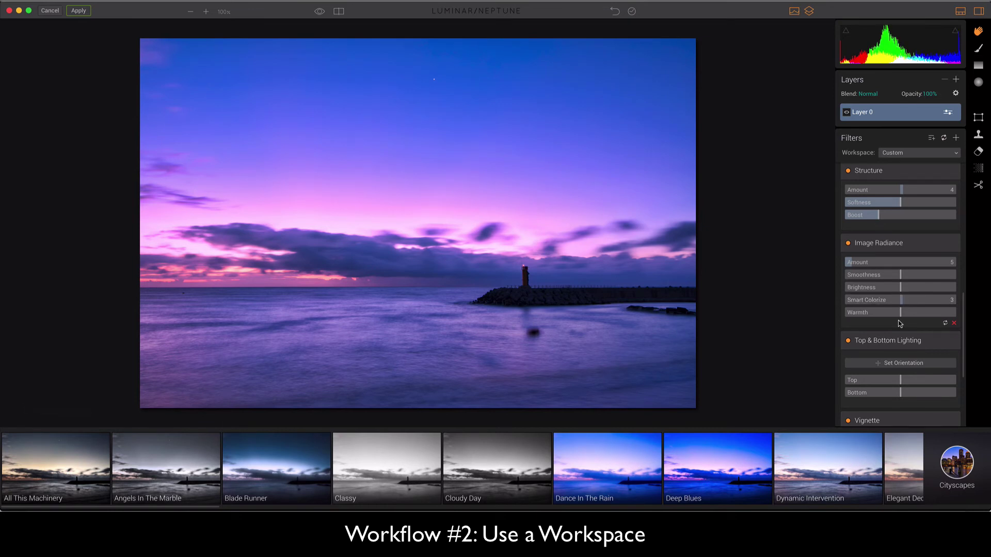
scroll(898, 323, "down", 2)
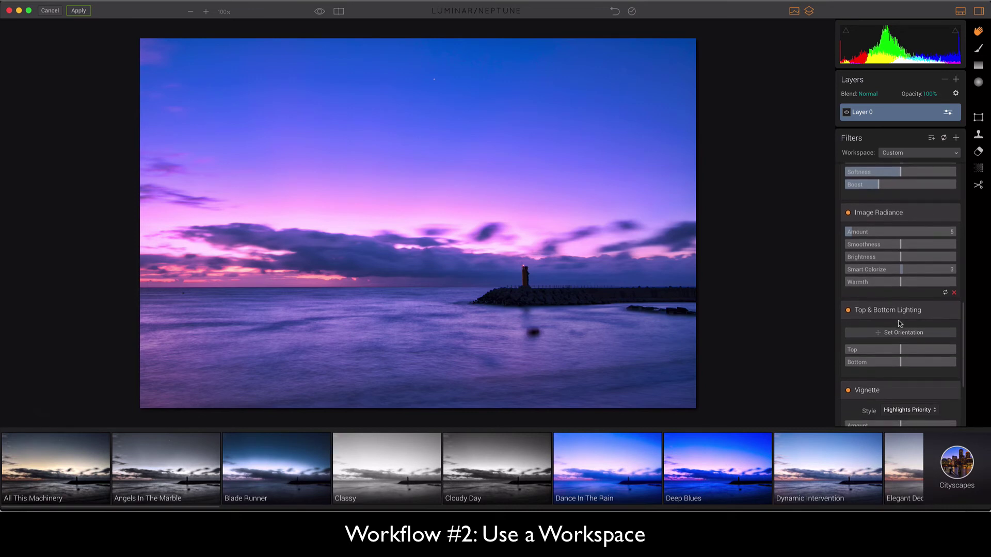
Align the Top & Bottom Lighting split to the horizon and set Top -6, Bottom 19
left_click(859, 332)
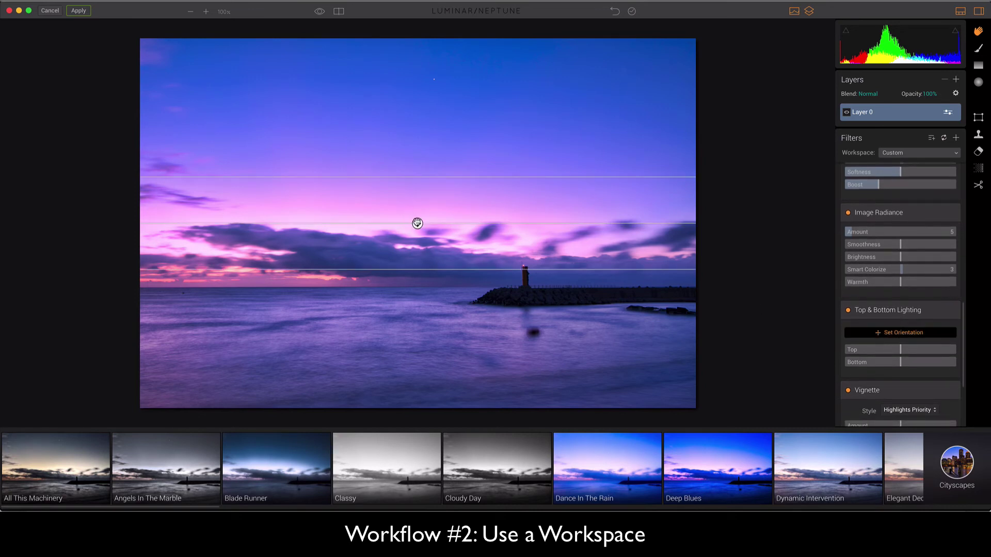
left_click_drag(417, 223, 414, 287)
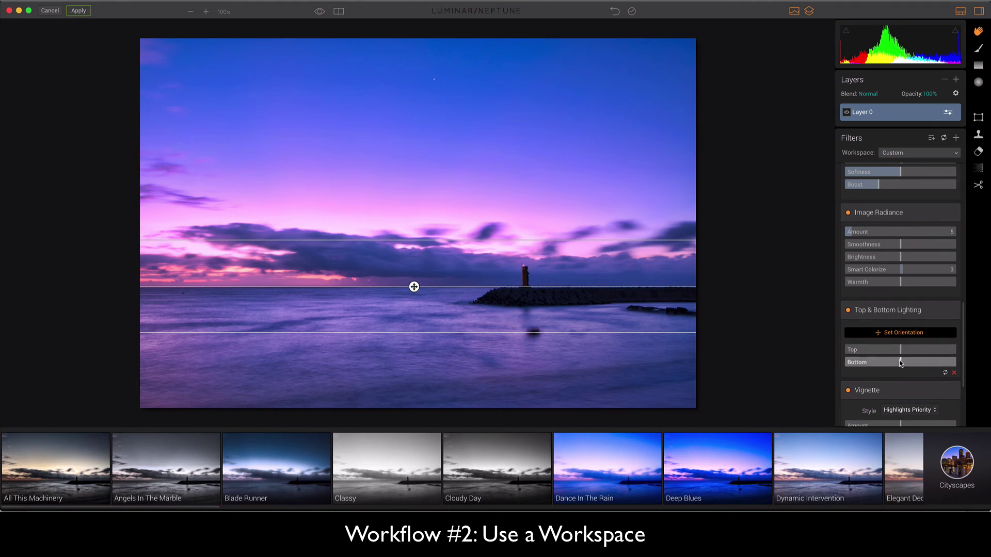
left_click(911, 332)
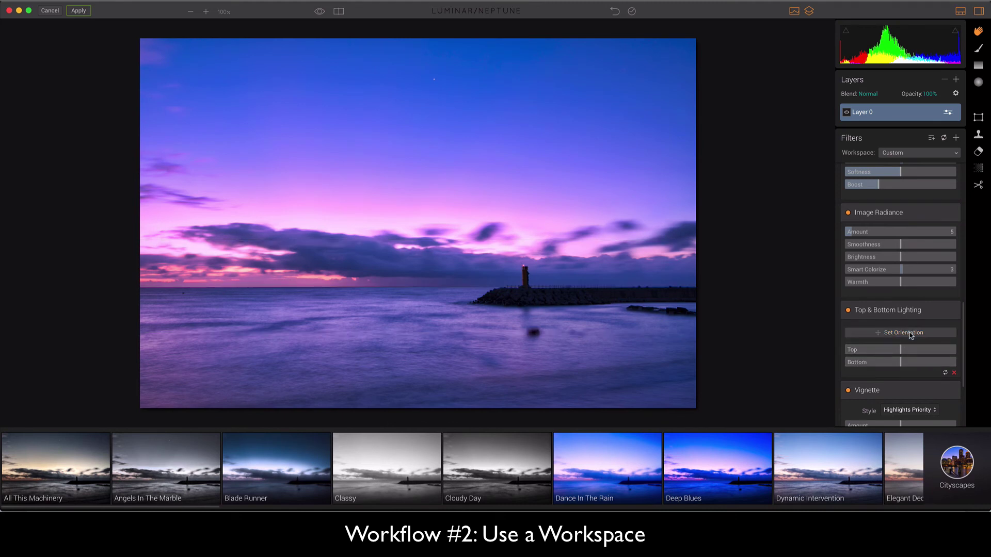
left_click_drag(898, 352, 910, 364)
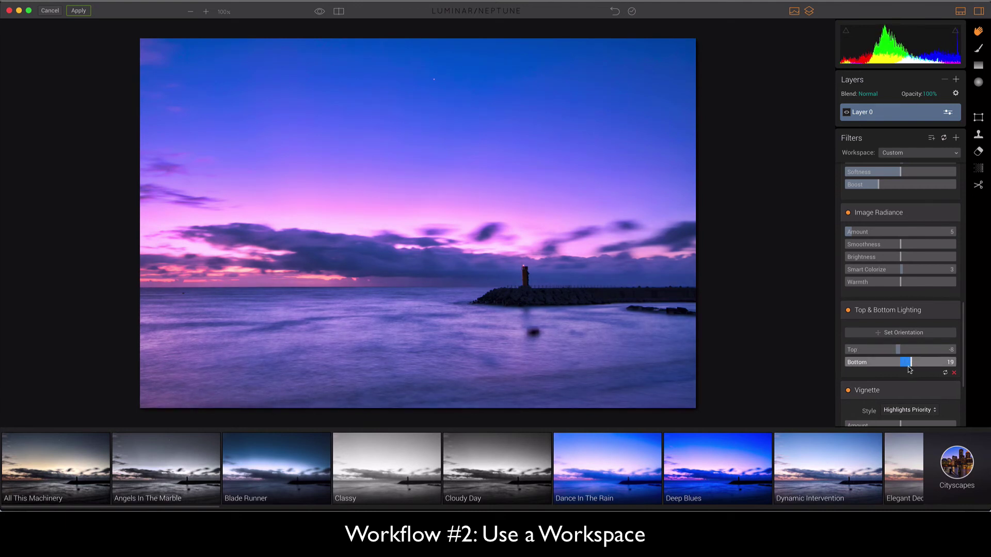
scroll(869, 368, "down", 5)
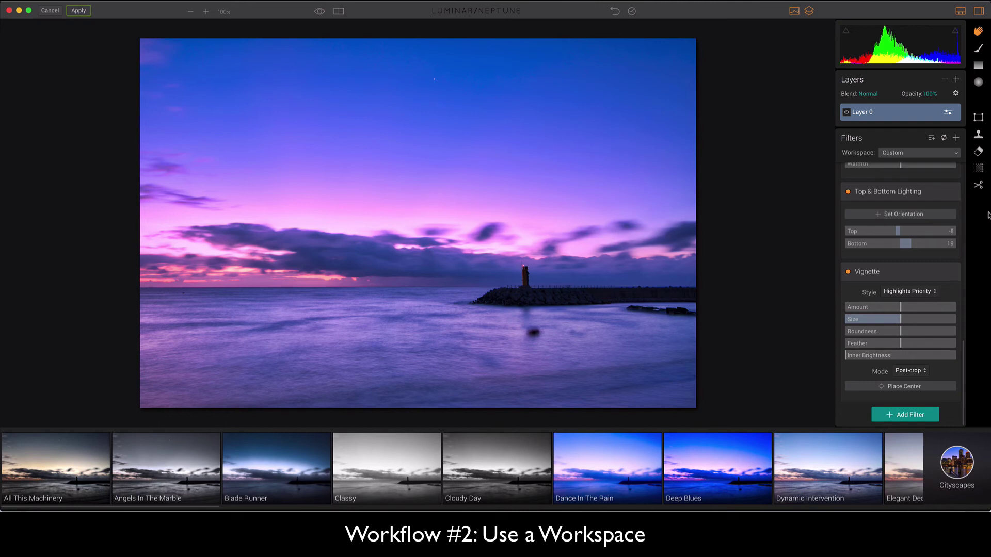
scroll(915, 212, "up", 10)
scroll(918, 212, "up", 5)
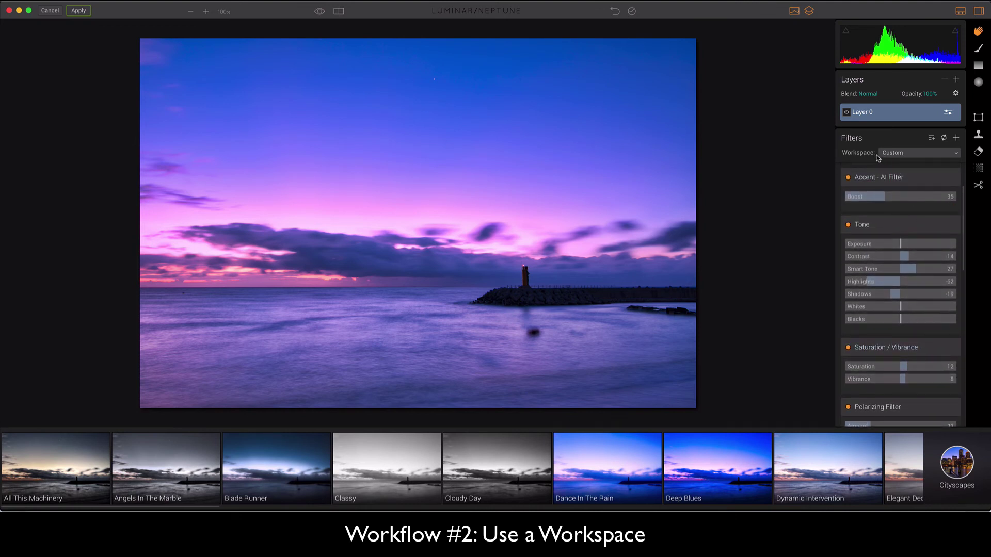
left_click(957, 154)
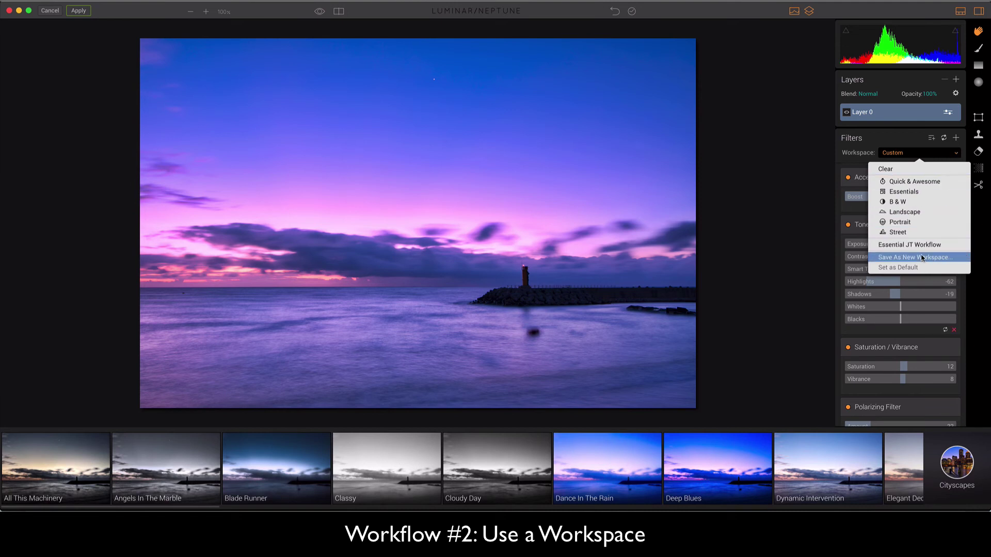
mouse_move(945, 248)
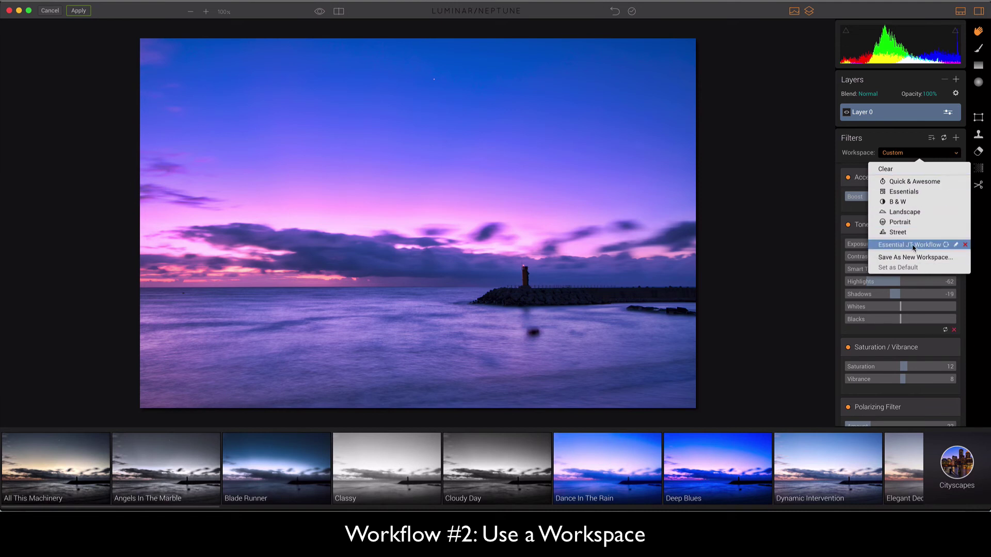
left_click(768, 227)
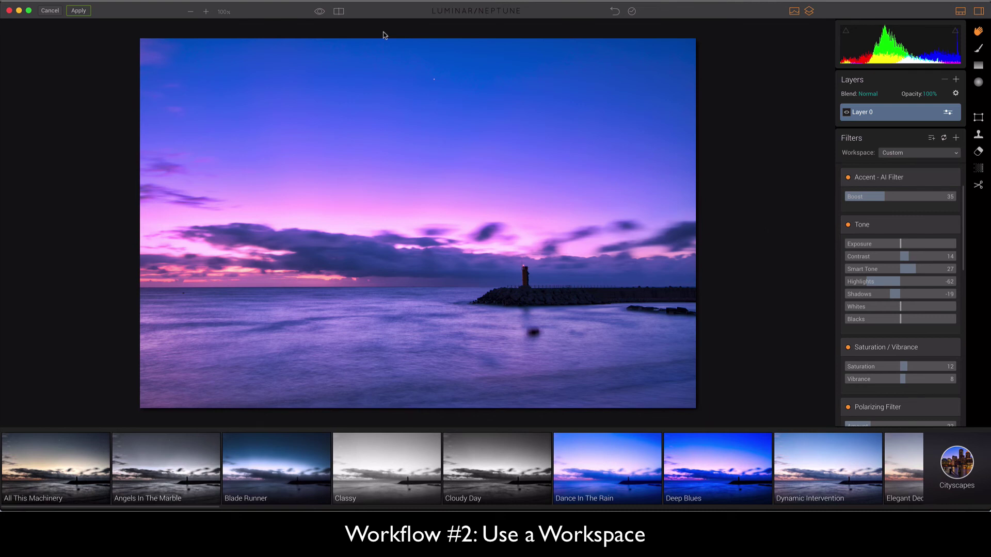
Apply the Luminar edits to process the photo back into Lightroom
left_click(77, 11)
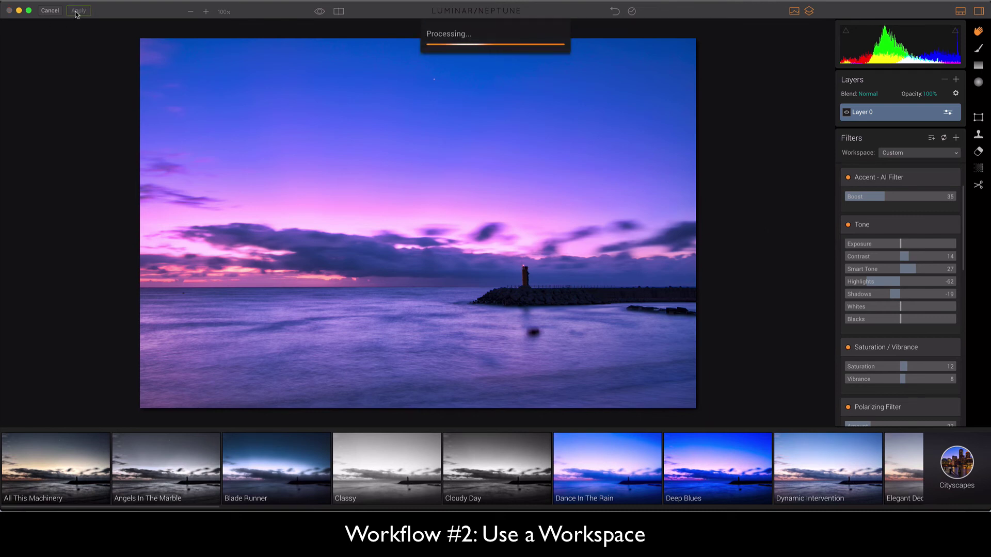